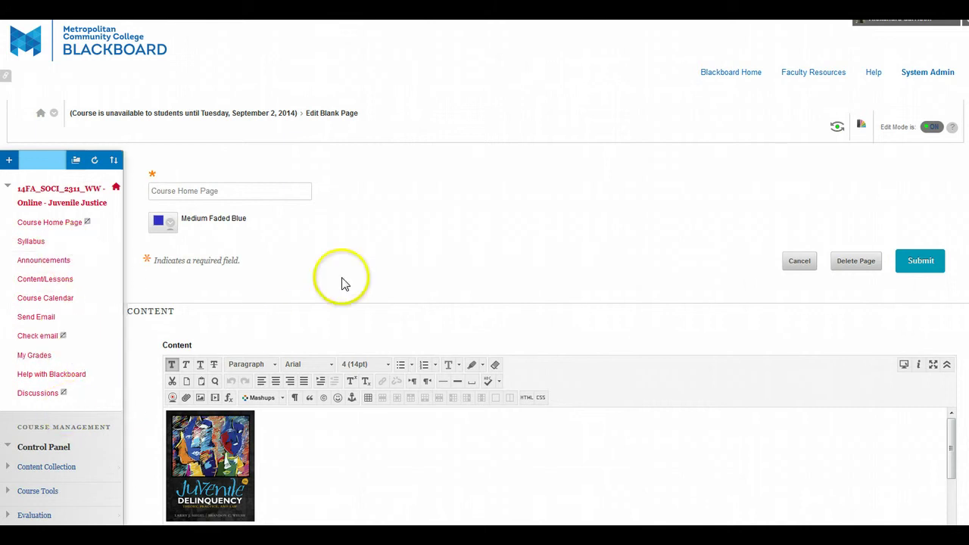
Step: Open the course's question Pools list through the Tests, Surveys, and Pools course tool
scroll(465, 277, "down", 3)
scroll(205, 355, "down", 3)
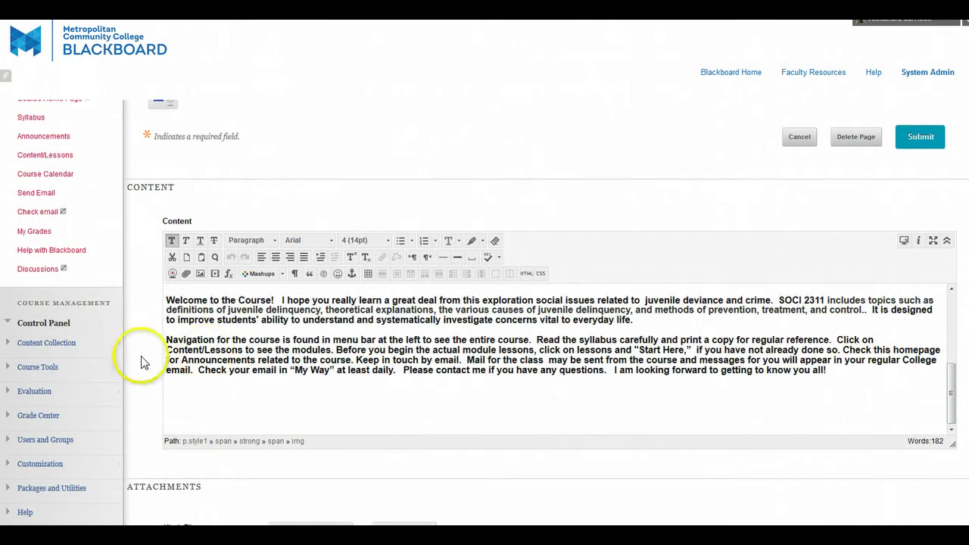
left_click(57, 343)
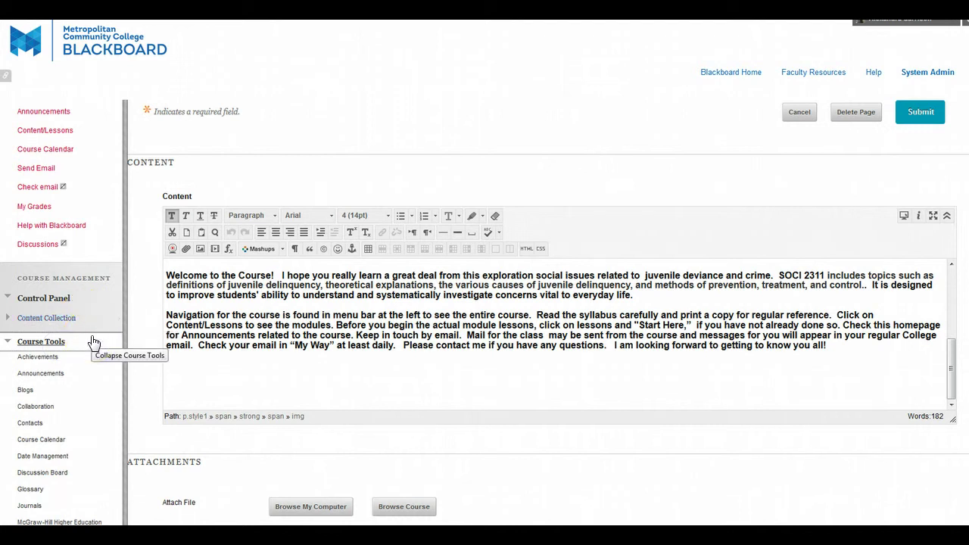
scroll(112, 400, "down", 5)
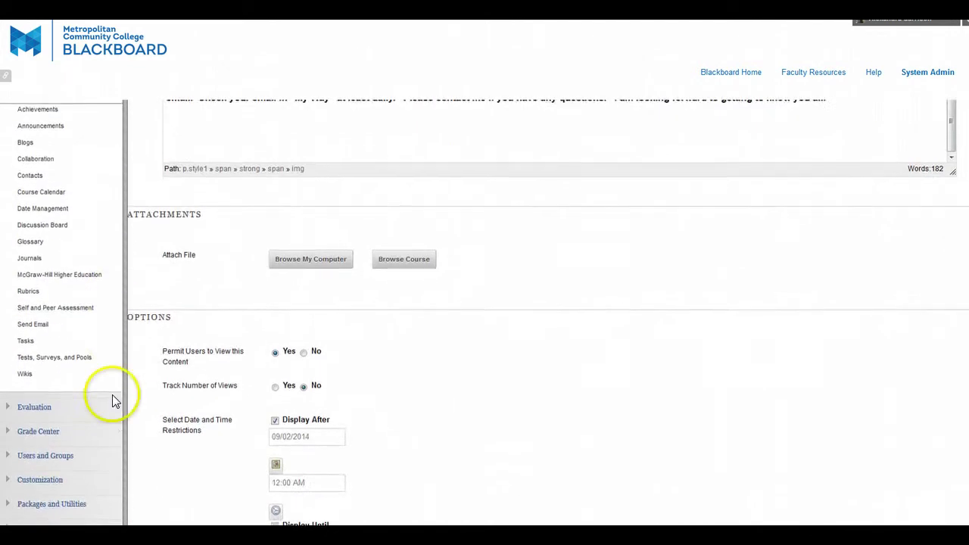
scroll(112, 397, "up", 1)
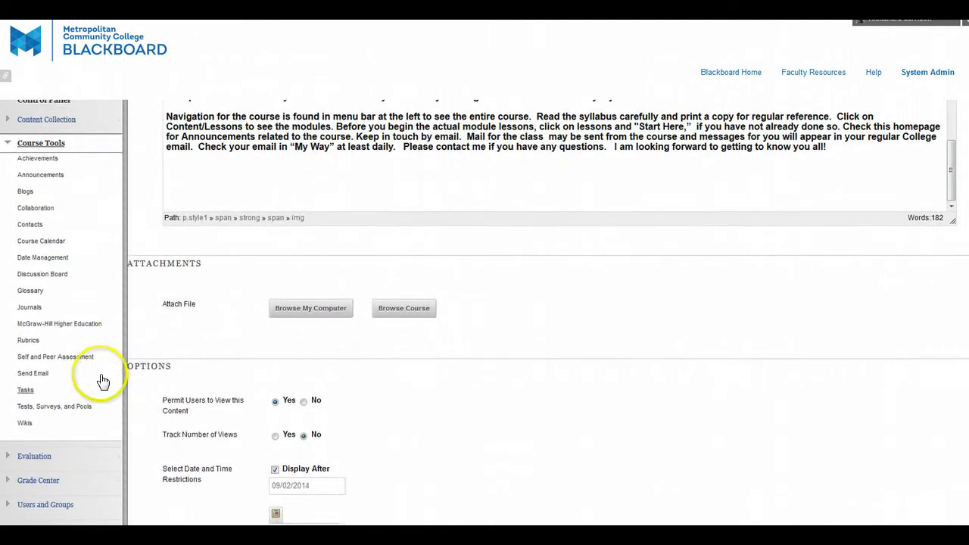
left_click(82, 413)
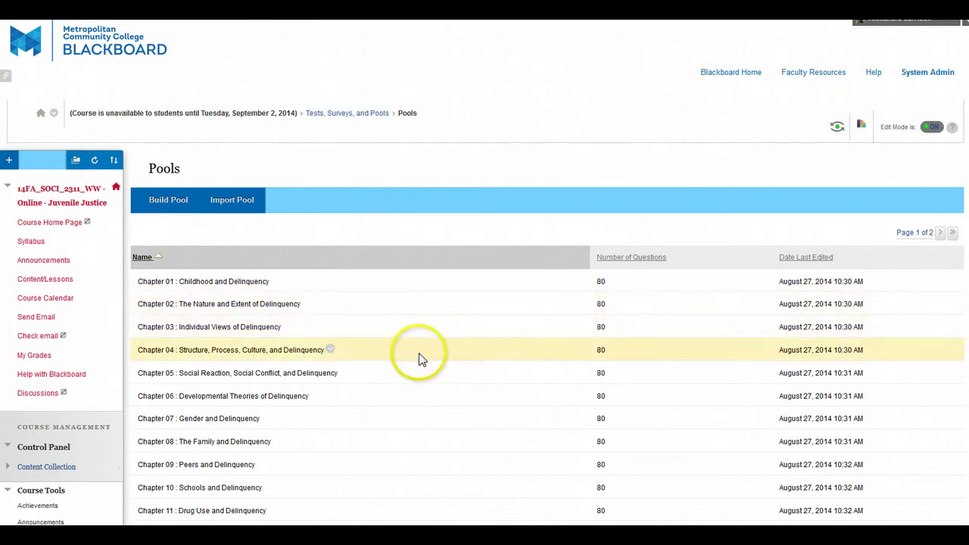
Step: Open the Chapter 01 : Childhood and Delinquency pool for editing
scroll(519, 385, "down", 1)
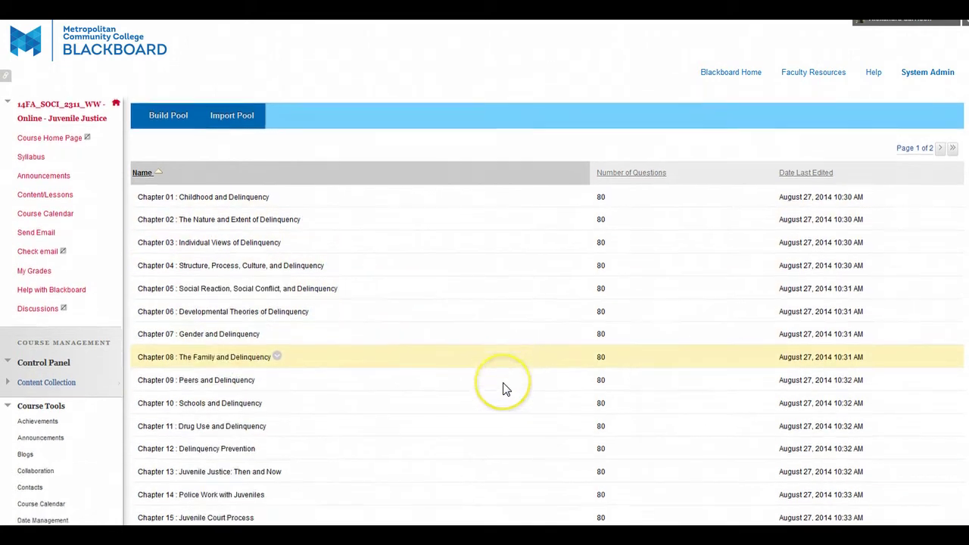
scroll(505, 388, "down", 1)
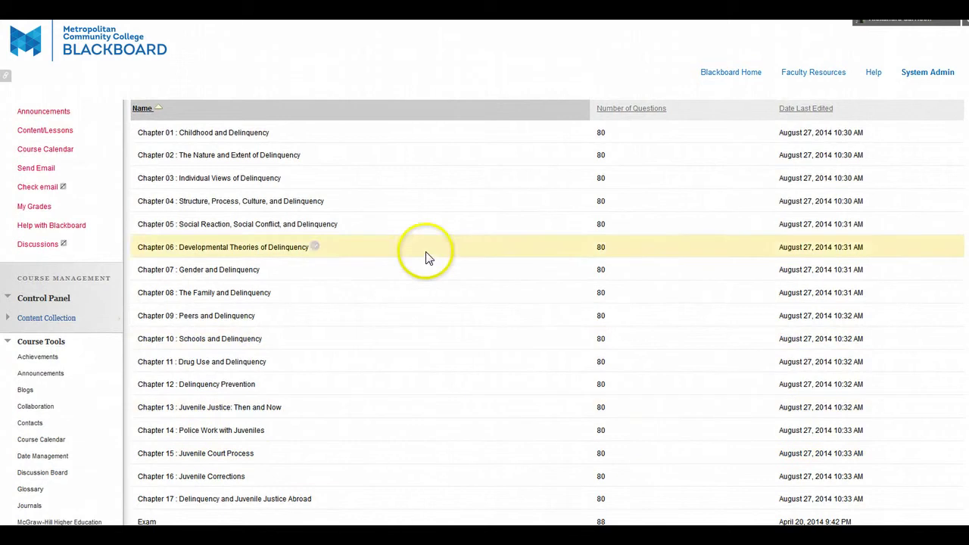
left_click(277, 133)
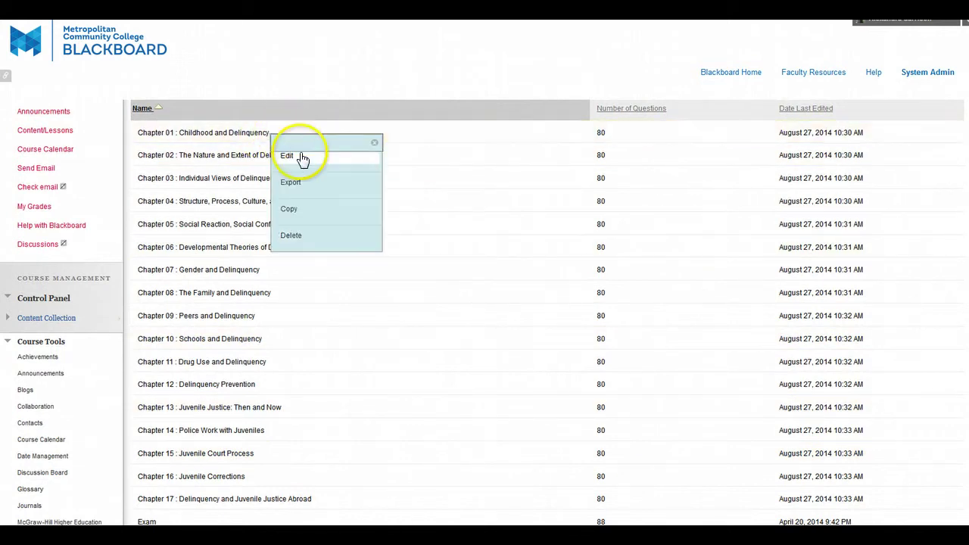
left_click(324, 156)
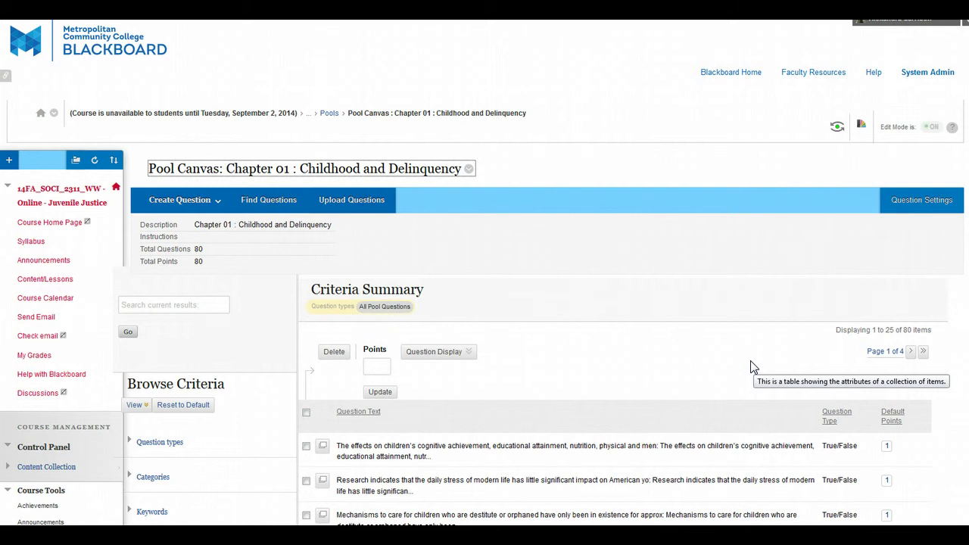
Step: Review the questions in the Chapter 01 pool and view the details of its first multiple-choice question
scroll(691, 389, "down", 3)
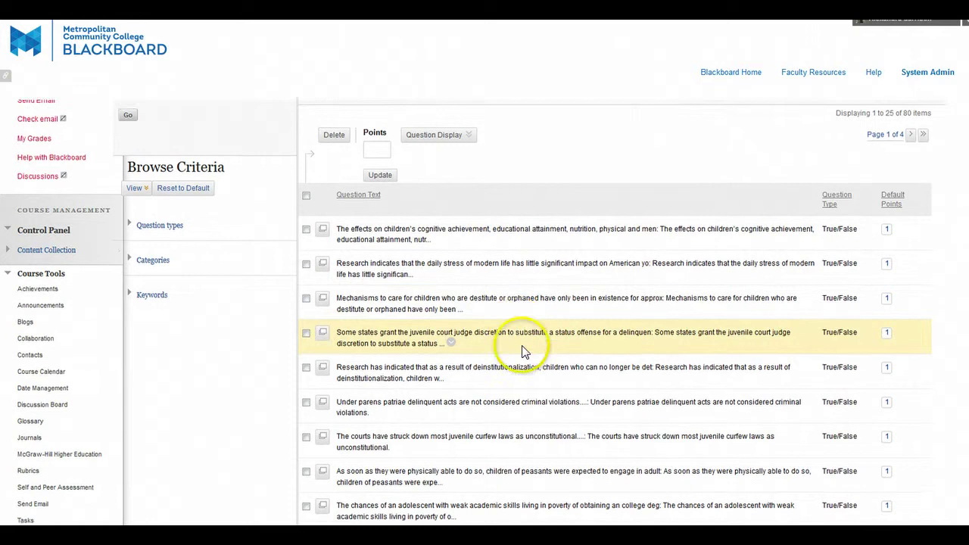
scroll(530, 356, "up", 1)
scroll(560, 387, "down", 7)
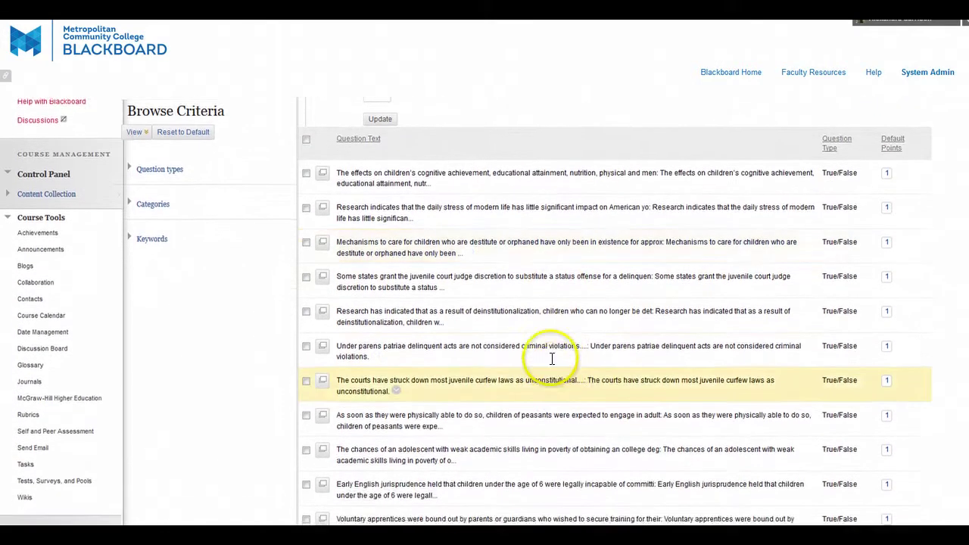
scroll(549, 356, "down", 2)
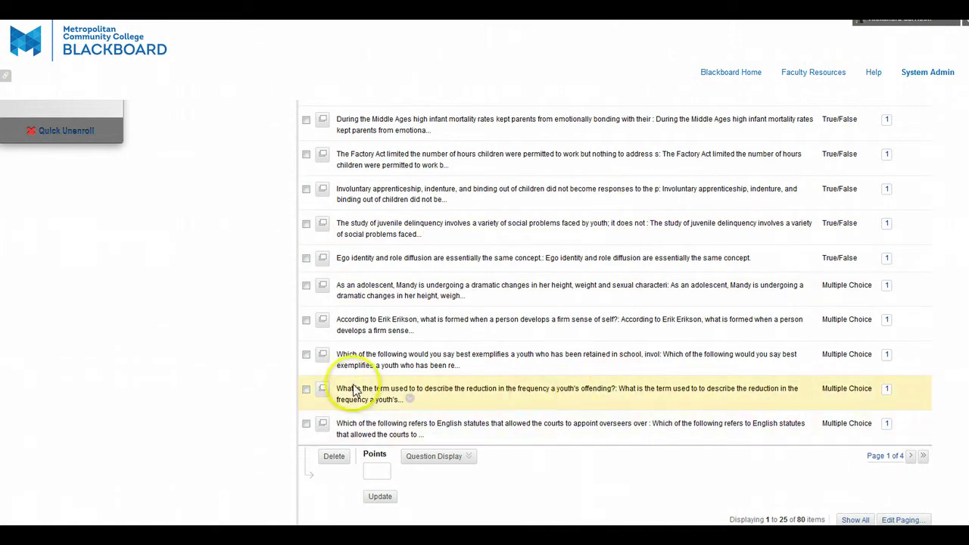
left_click(323, 285)
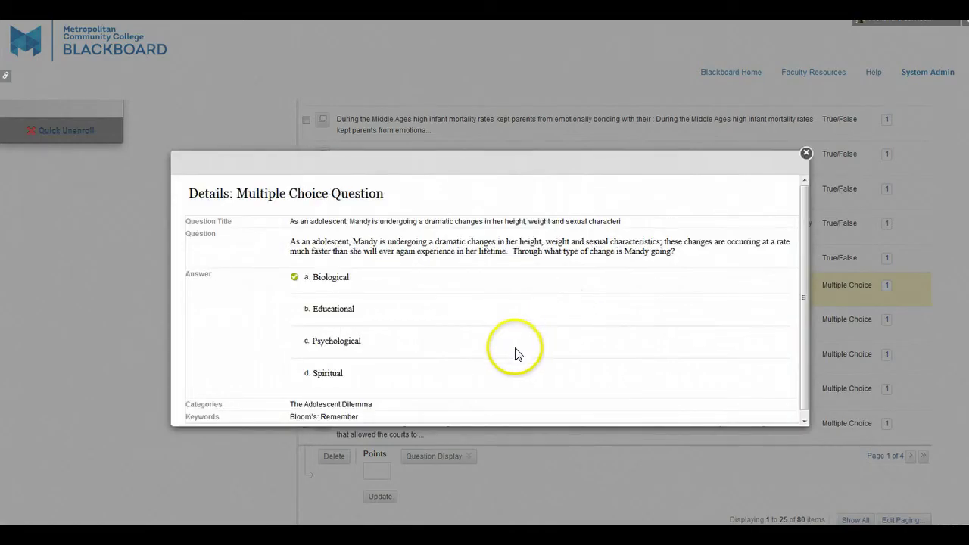
scroll(515, 350, "down", 1)
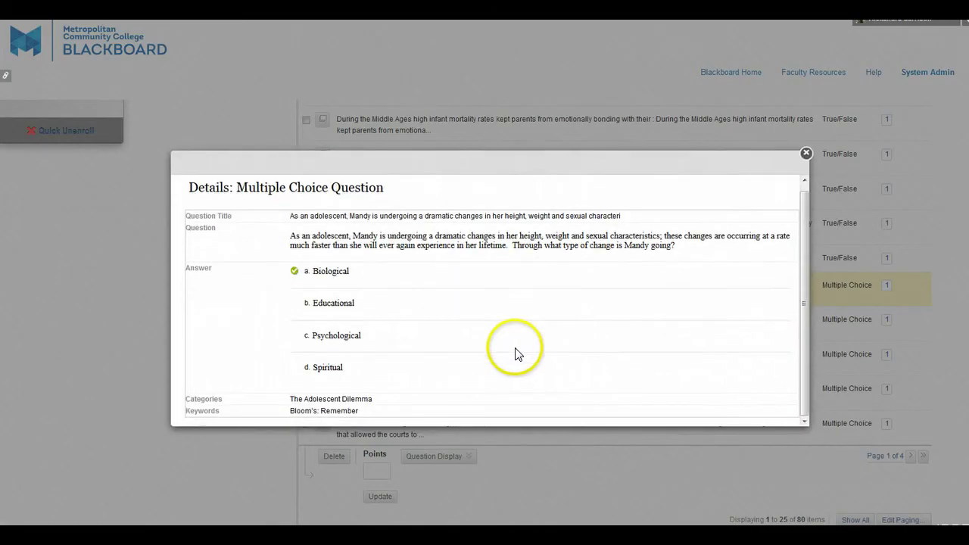
left_click(806, 153)
scroll(575, 250, "down", 1)
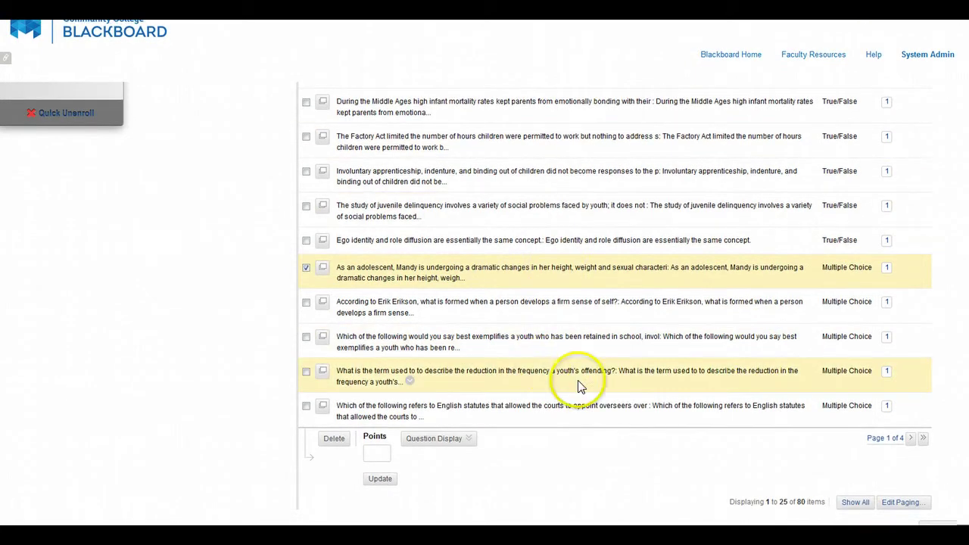
Step: Return to Tests, Surveys, and Pools and open the Tests list to review the course's existing exams and quizzes
scroll(621, 465, "up", 5)
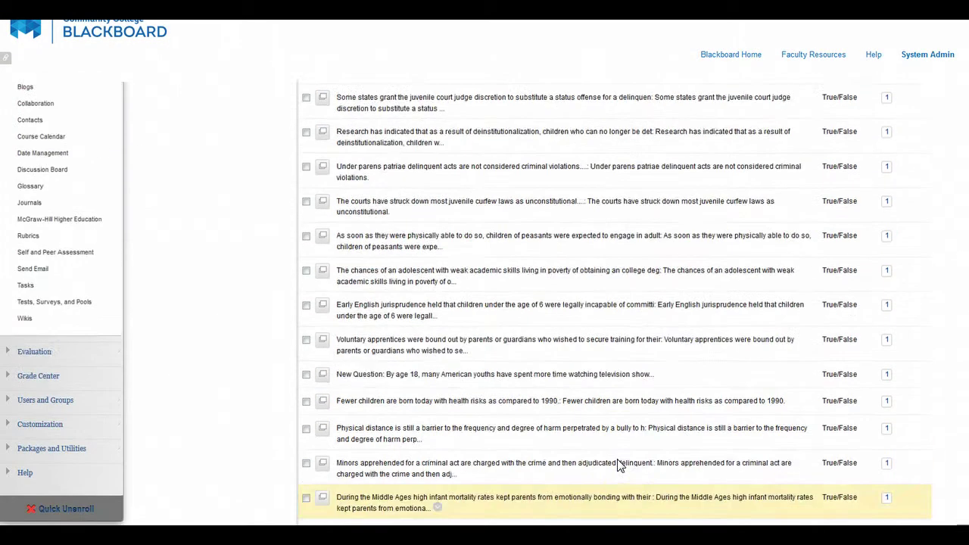
scroll(619, 464, "up", 10)
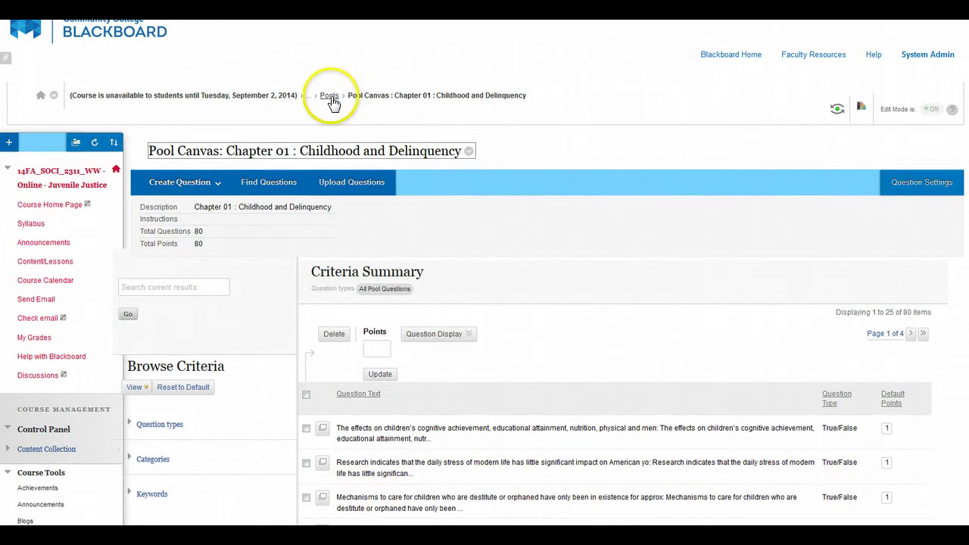
left_click(308, 96)
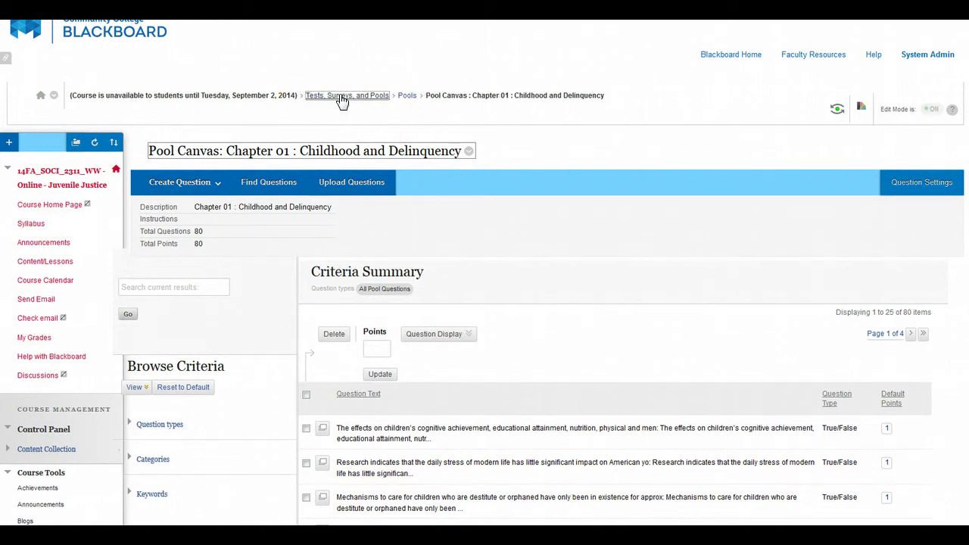
left_click(342, 96)
left_click(162, 215)
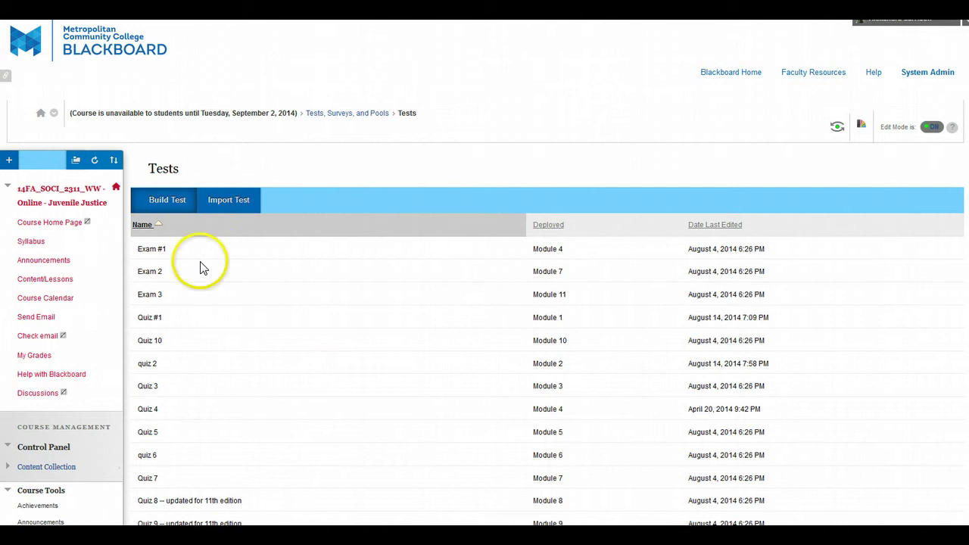
scroll(515, 406, "down", 3)
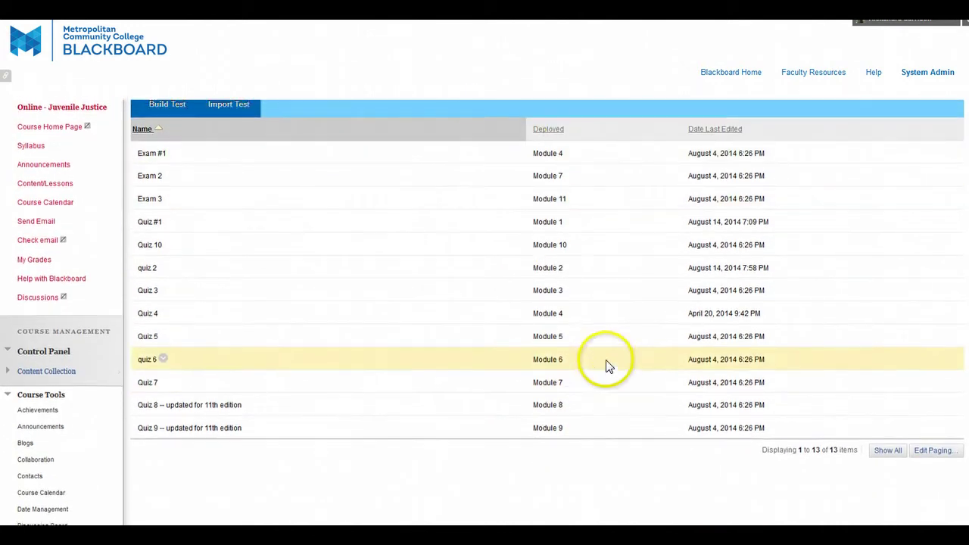
scroll(607, 365, "up", 3)
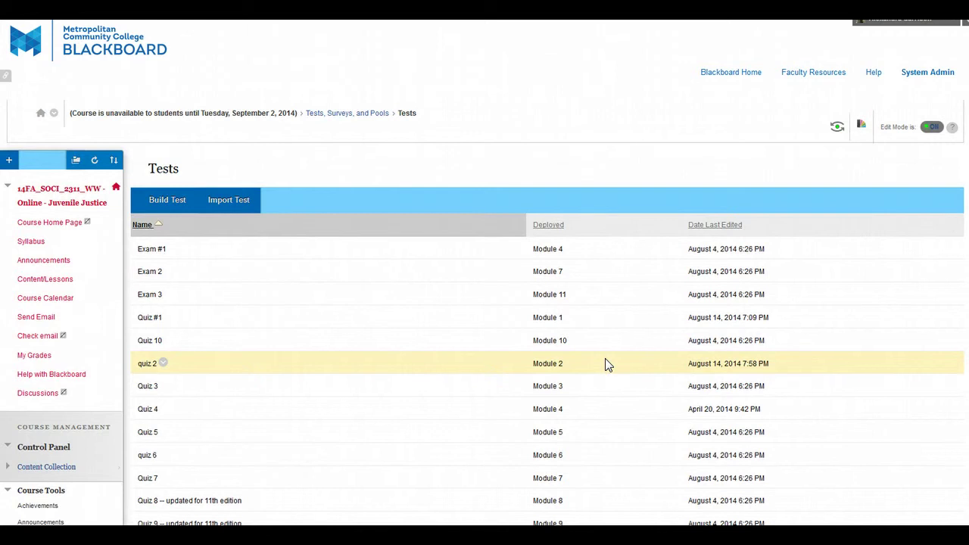
Step: Build a new test named "Example Test - Chapter 1" with the description and instructions left blank, and submit it
left_click(160, 203)
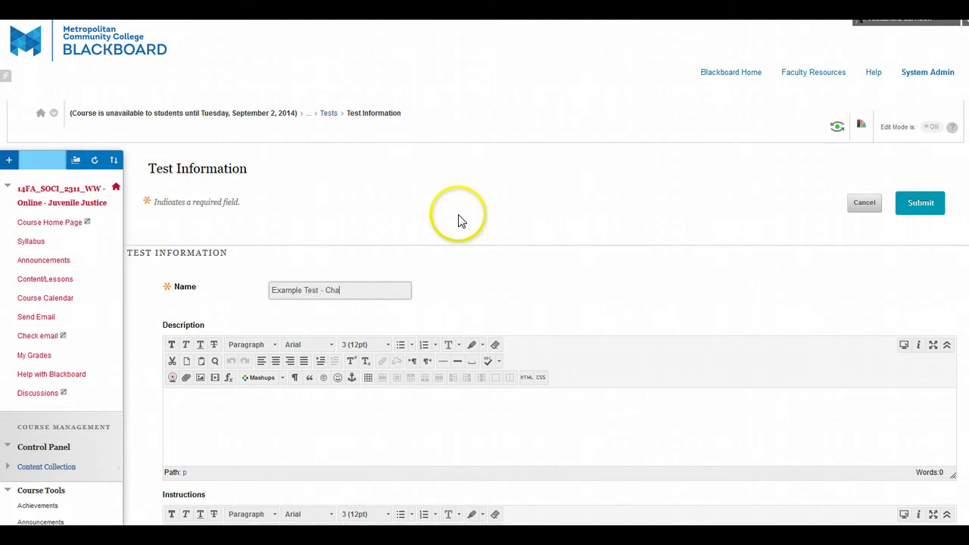
scroll(720, 371, "down", 3)
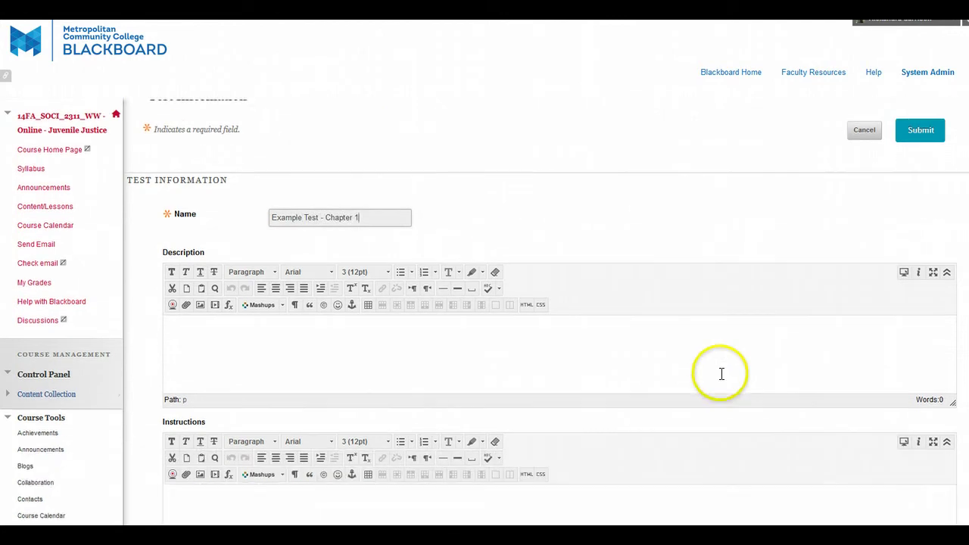
left_click(333, 338)
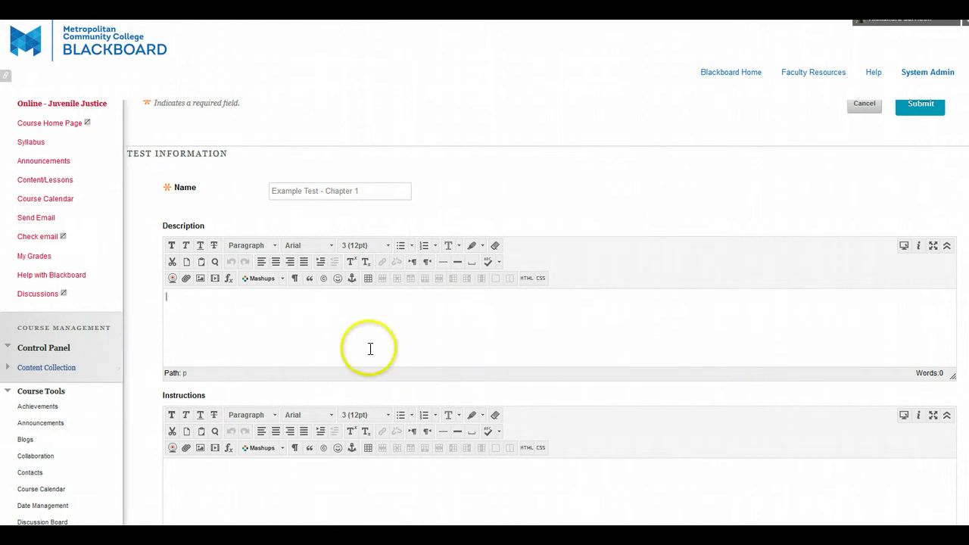
scroll(370, 346, "down", 1)
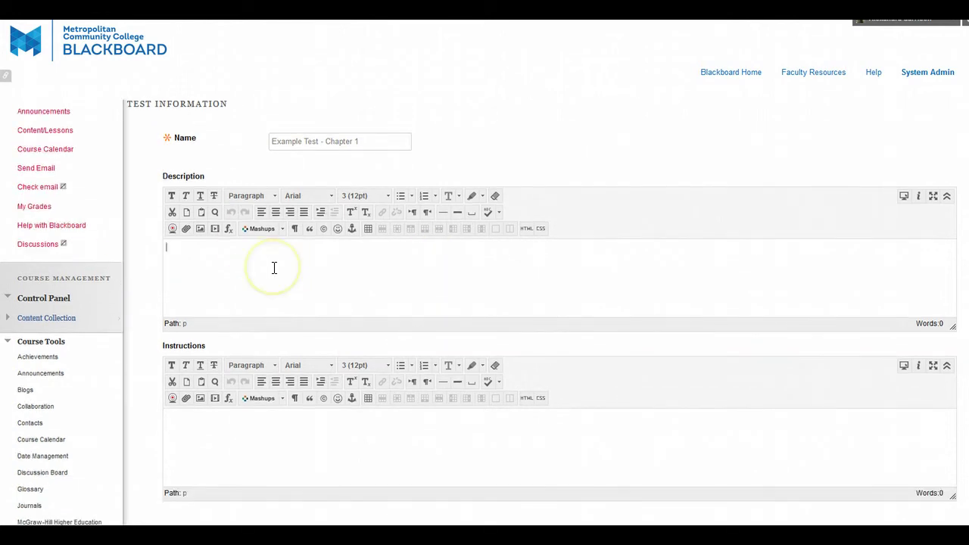
scroll(643, 400, "down", 3)
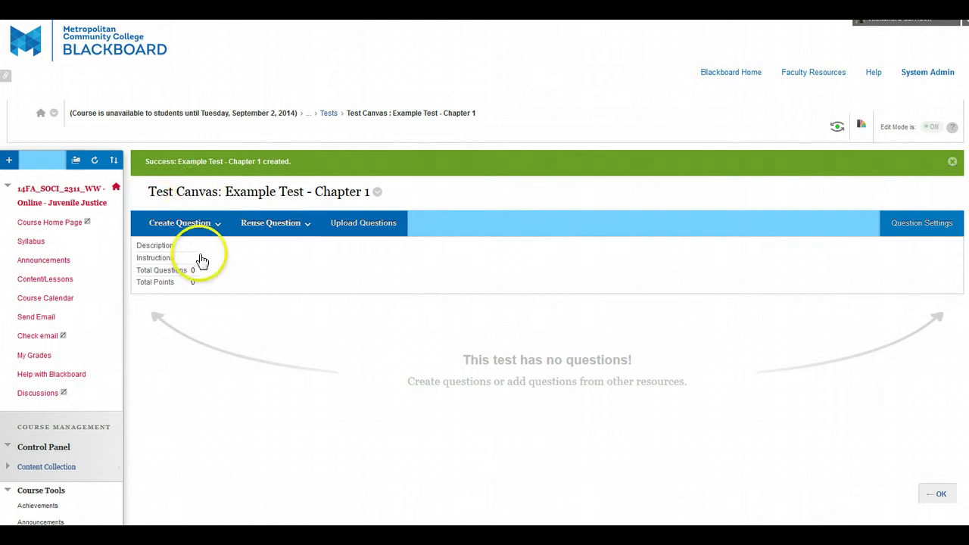
Step: Start a random block of reused questions for the test and select the Chapter 01 : Childhood and Delinquency pool as its source
left_click(193, 225)
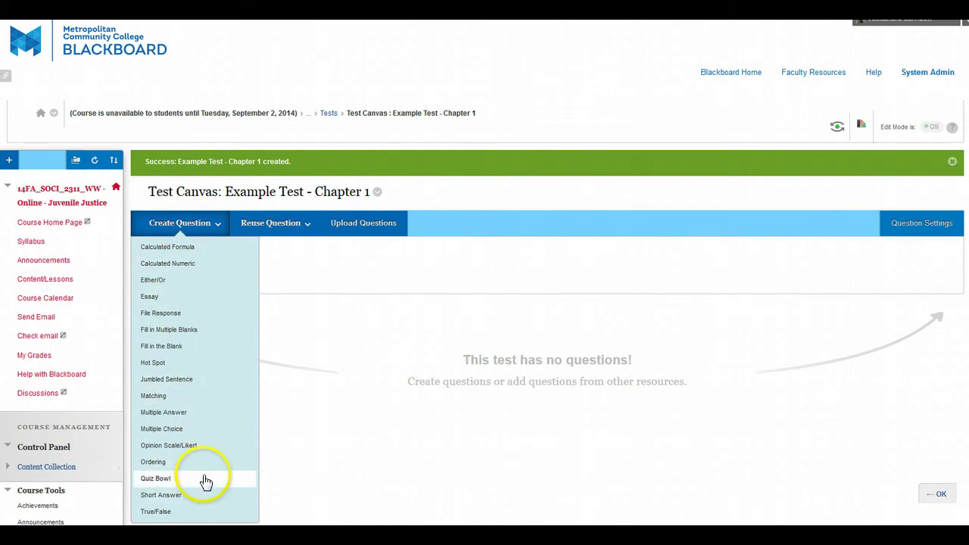
left_click(271, 232)
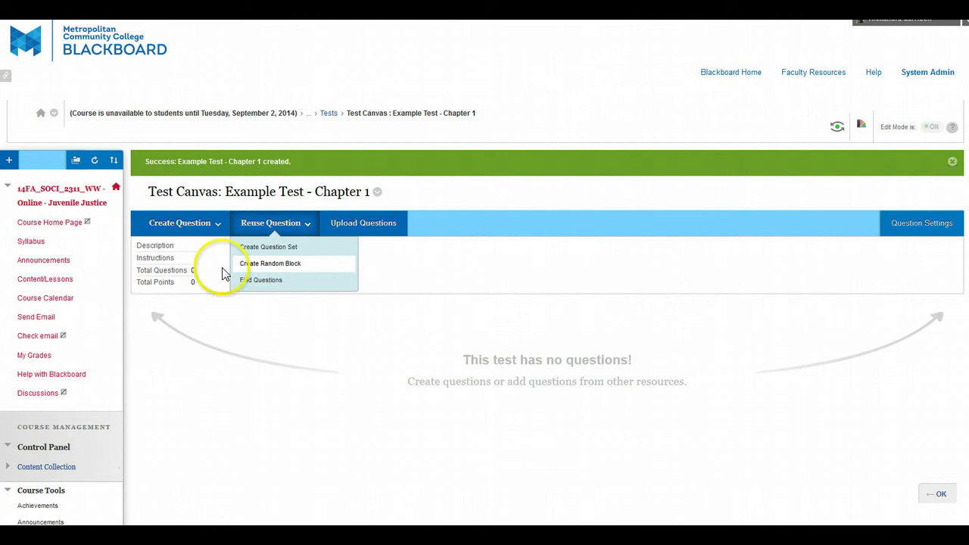
left_click(300, 234)
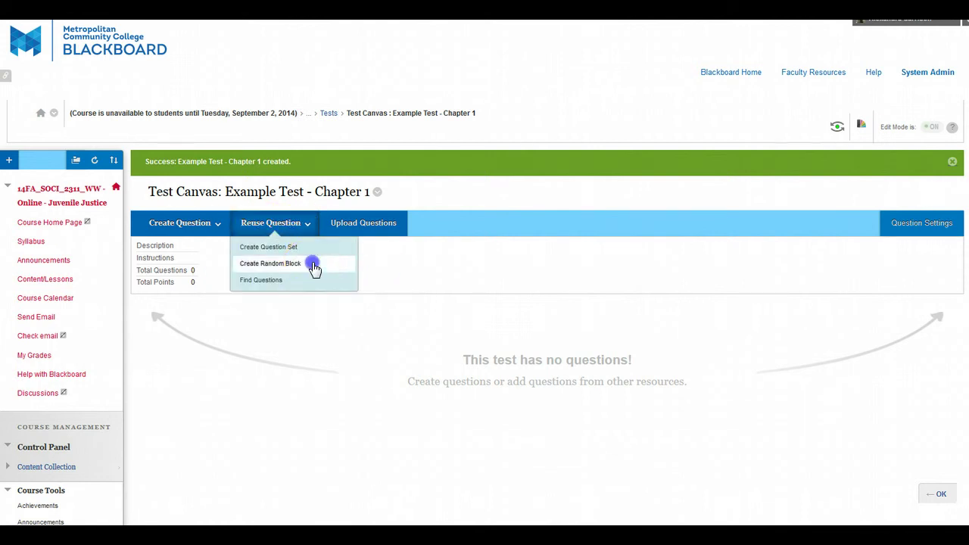
left_click(313, 265)
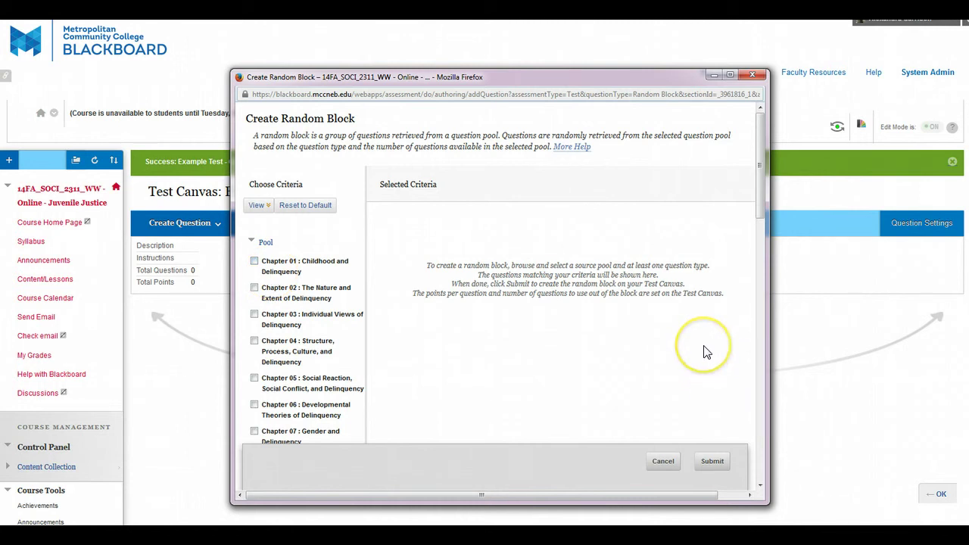
left_click(290, 267)
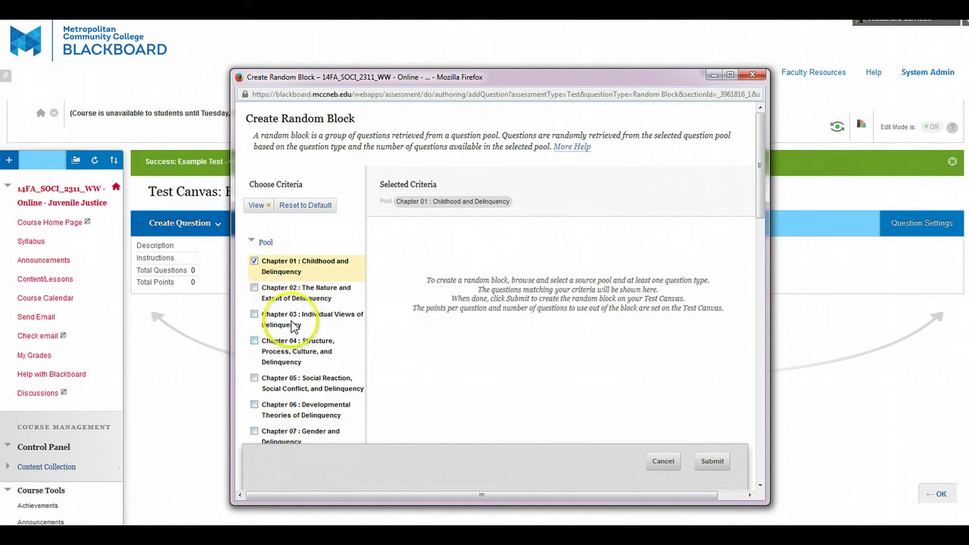
scroll(295, 401, "down", 5)
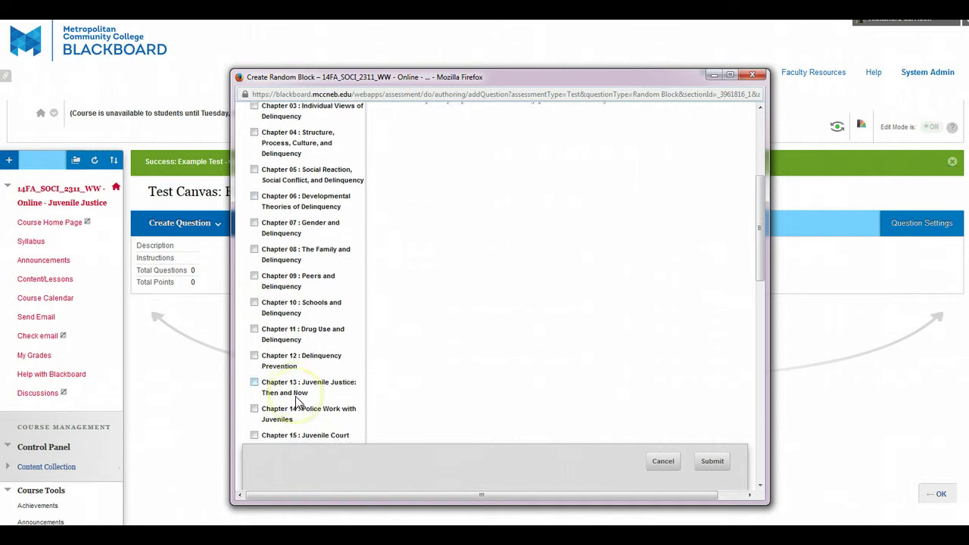
scroll(296, 402, "down", 10)
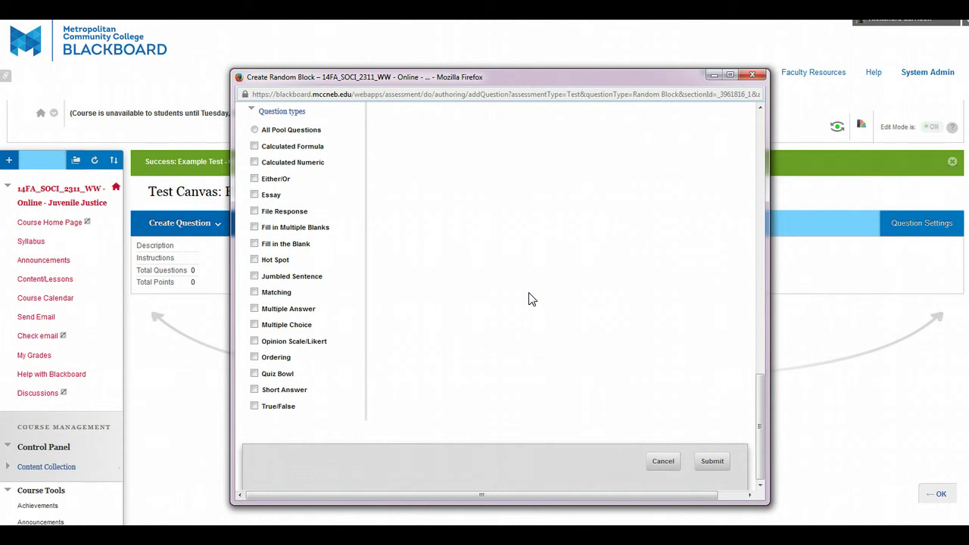
Step: Preview the pool's True/False questions as the random block's question type and clear that type again
left_click(277, 407)
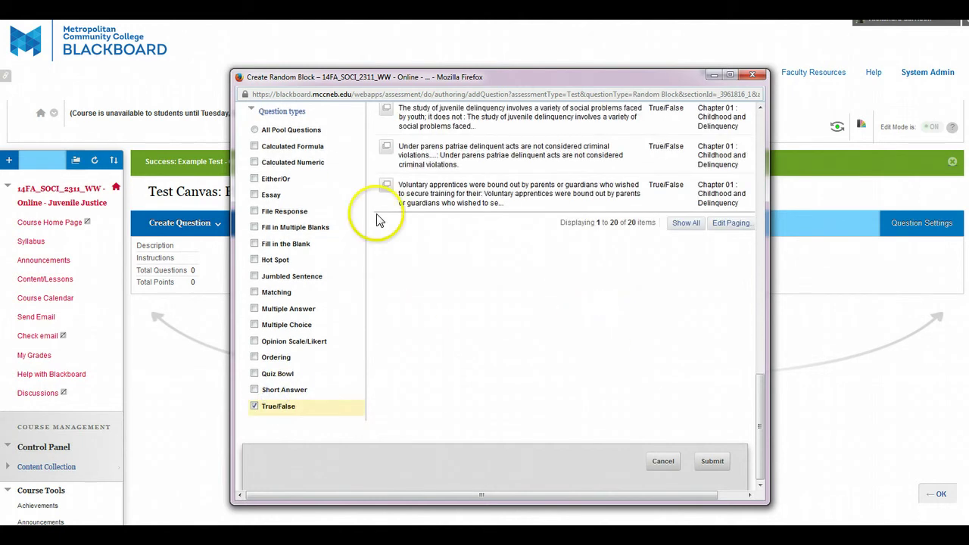
left_click(278, 405)
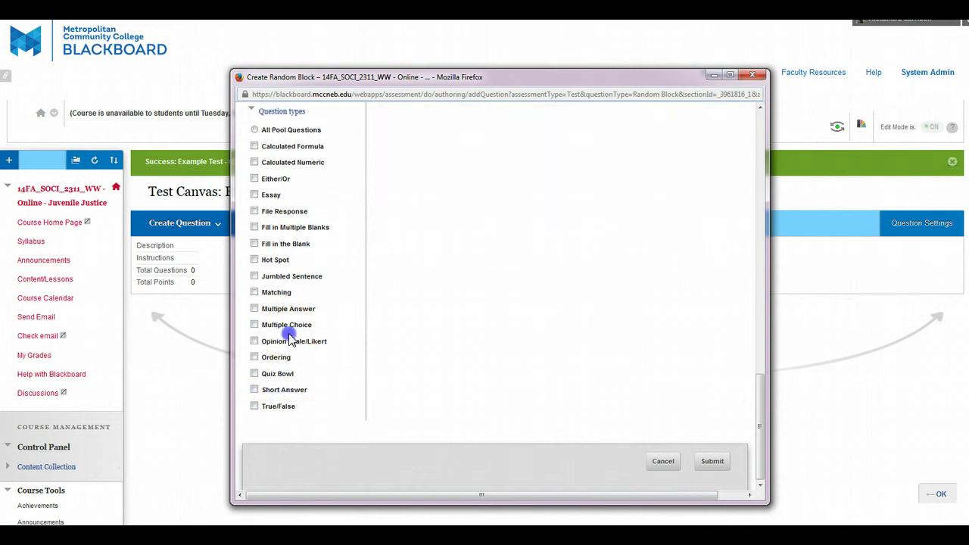
Step: Preview the pool's Multiple Choice questions combined with True/False for the random block, and clear the True/False type again
left_click(287, 330)
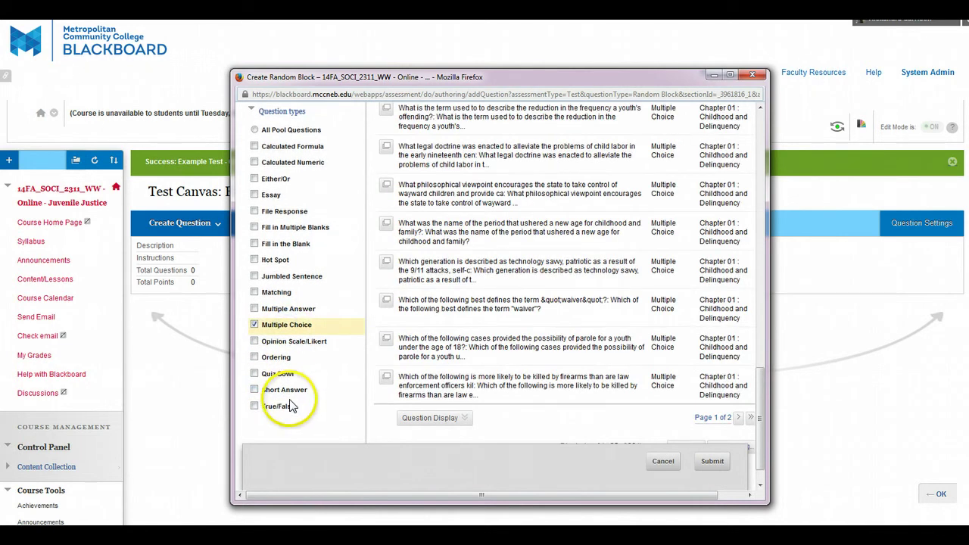
left_click(290, 406)
left_click(289, 406)
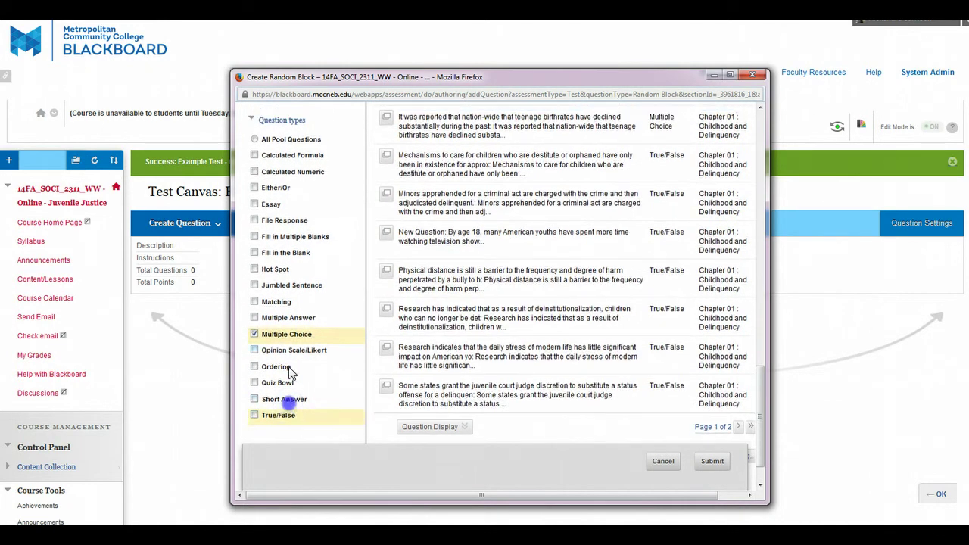
left_click(291, 345)
left_click(289, 345)
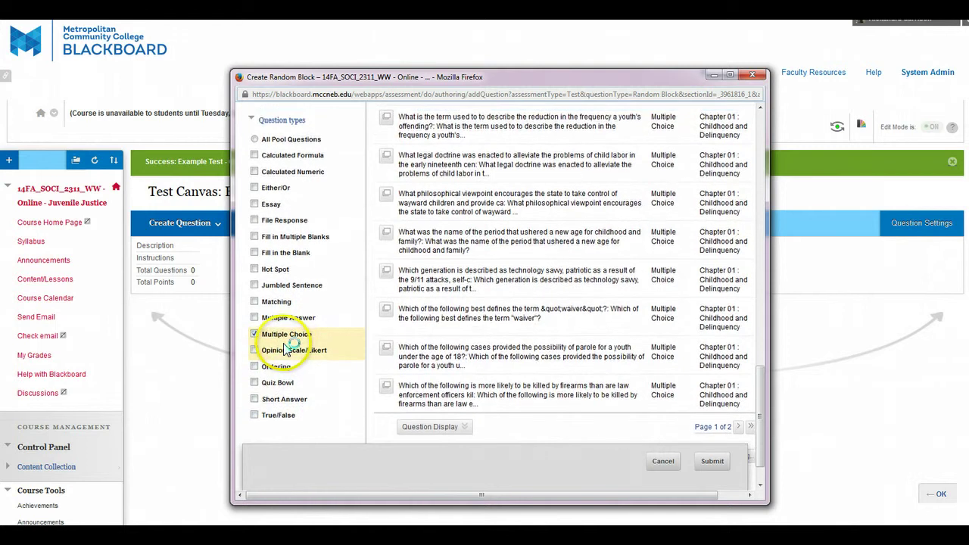
Step: Set the random block's question types to All Pool Questions and submit the block to the test
left_click(283, 129)
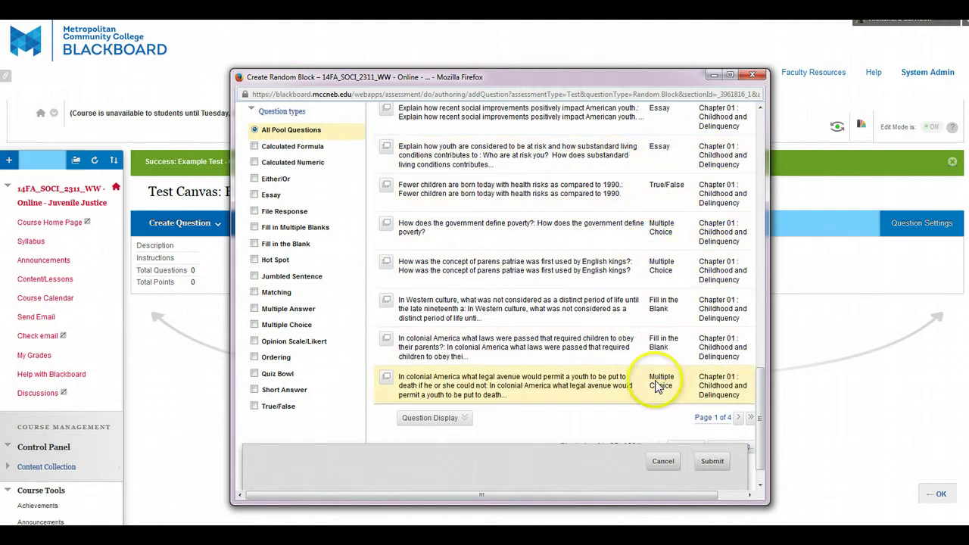
left_click(712, 462)
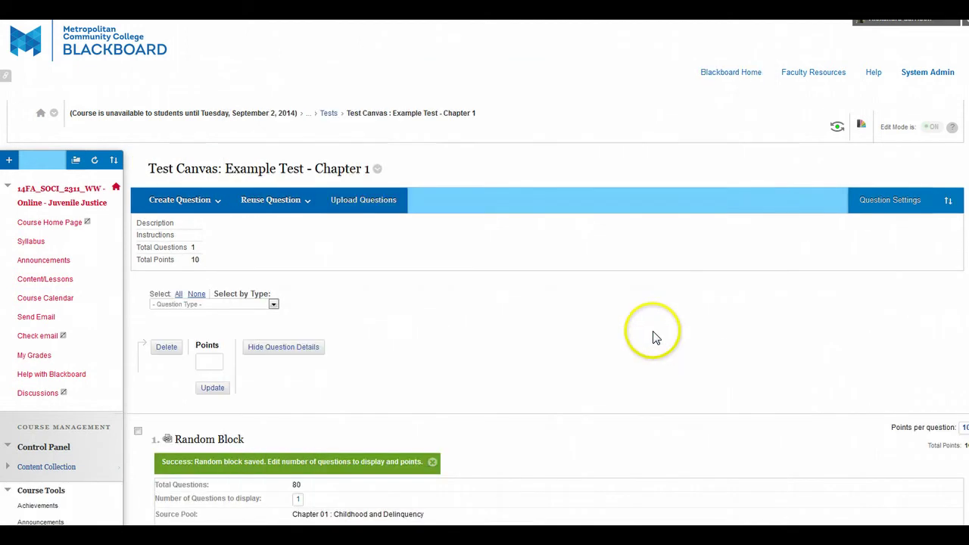
Step: Set the number of questions to display in the random block to 20 and submit the change
scroll(568, 392, "down", 5)
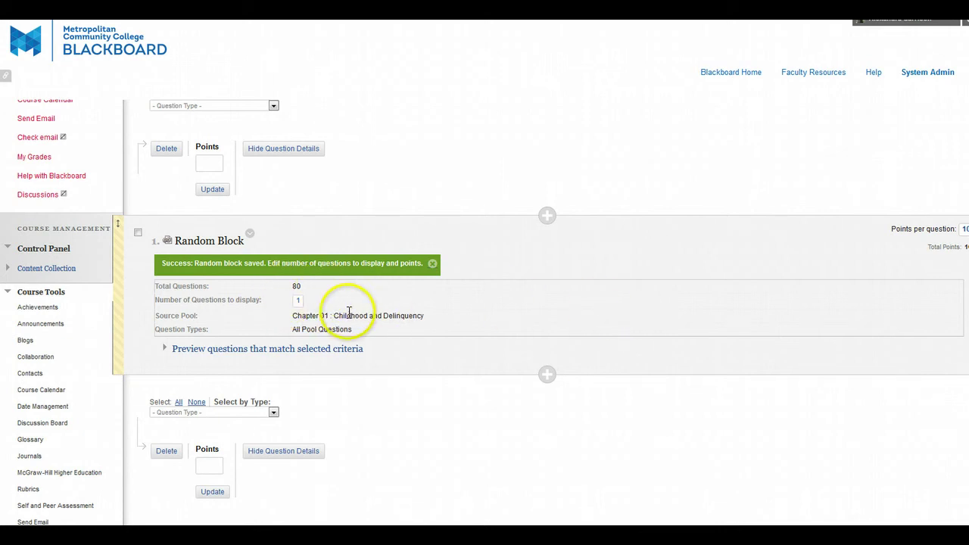
left_click(299, 302)
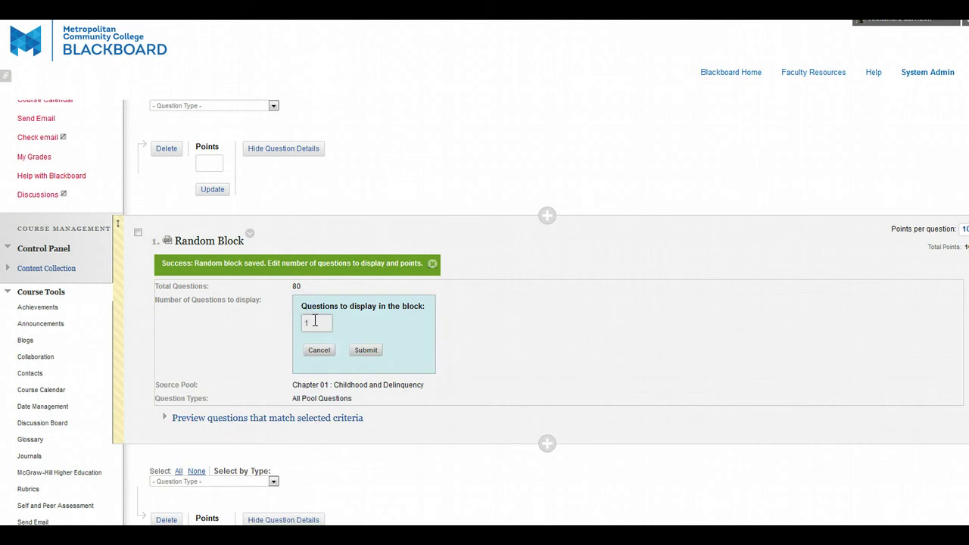
type("20")
left_click(366, 351)
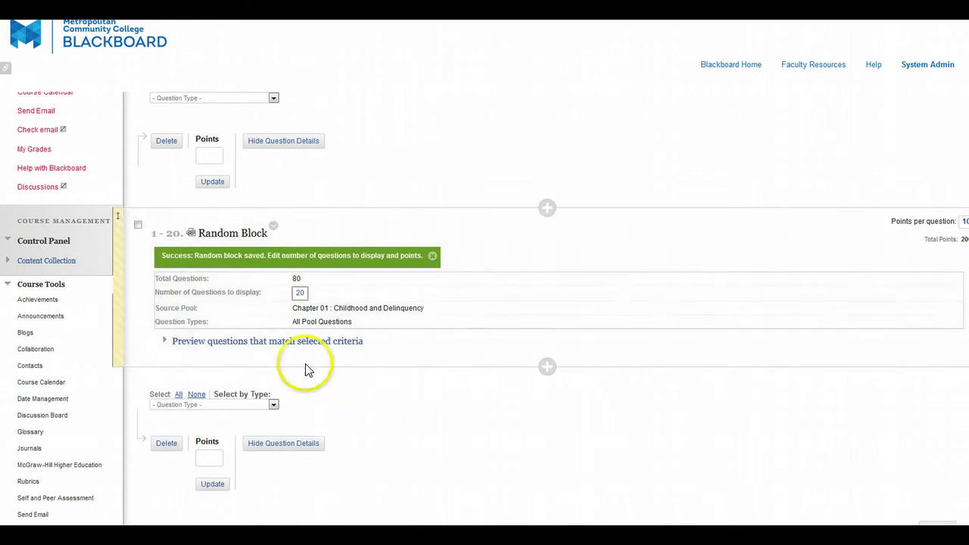
Step: Set the random block's points per question to 1 and submit the change
scroll(526, 442, "up", 1)
scroll(522, 443, "up", 3)
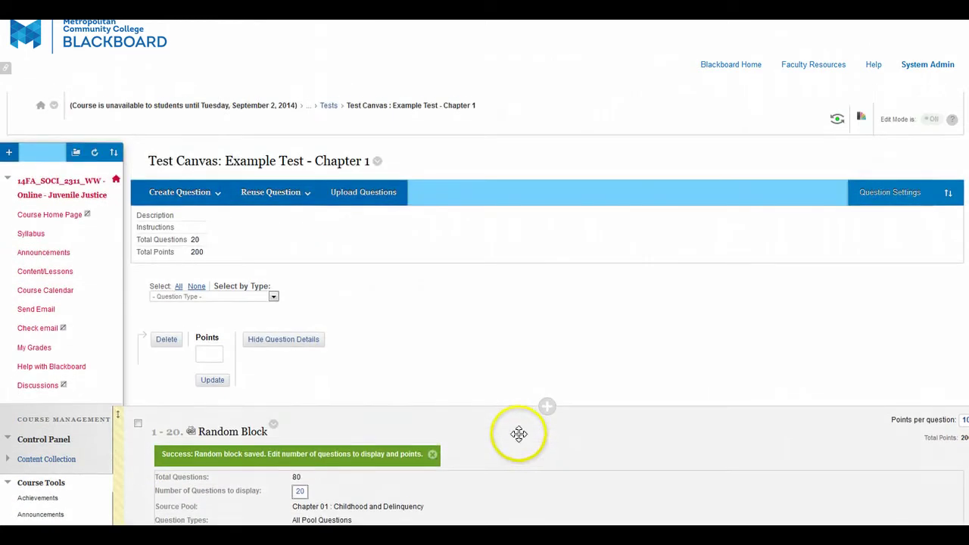
scroll(485, 469, "down", 3)
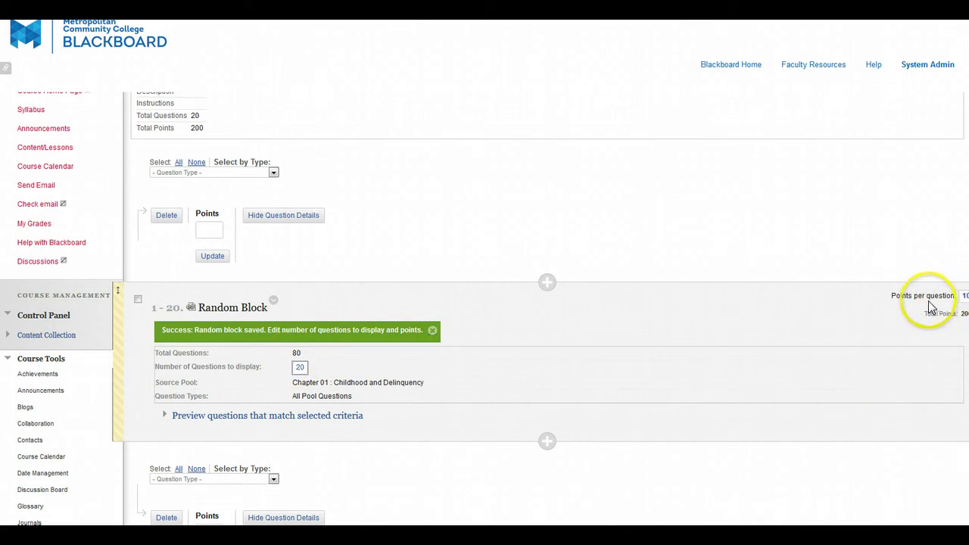
left_click(965, 303)
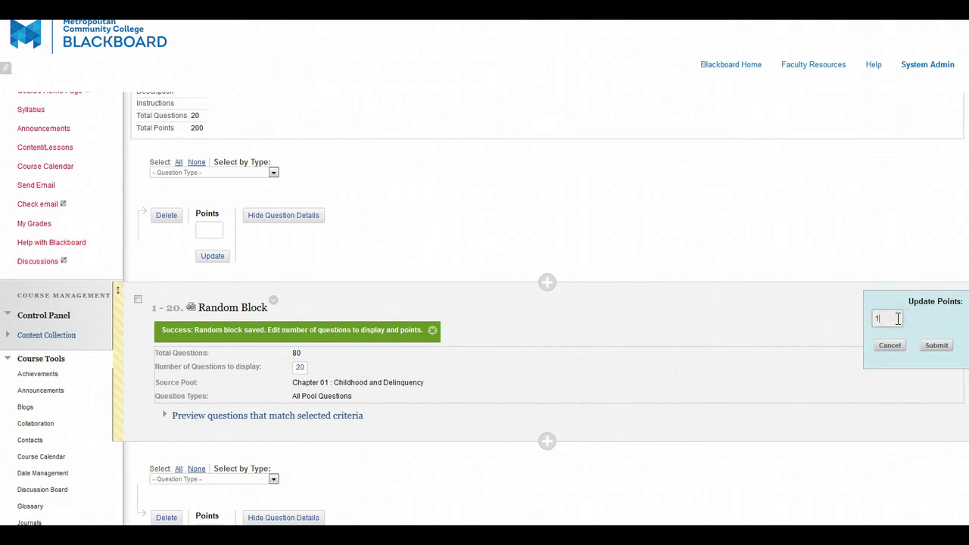
left_click(945, 348)
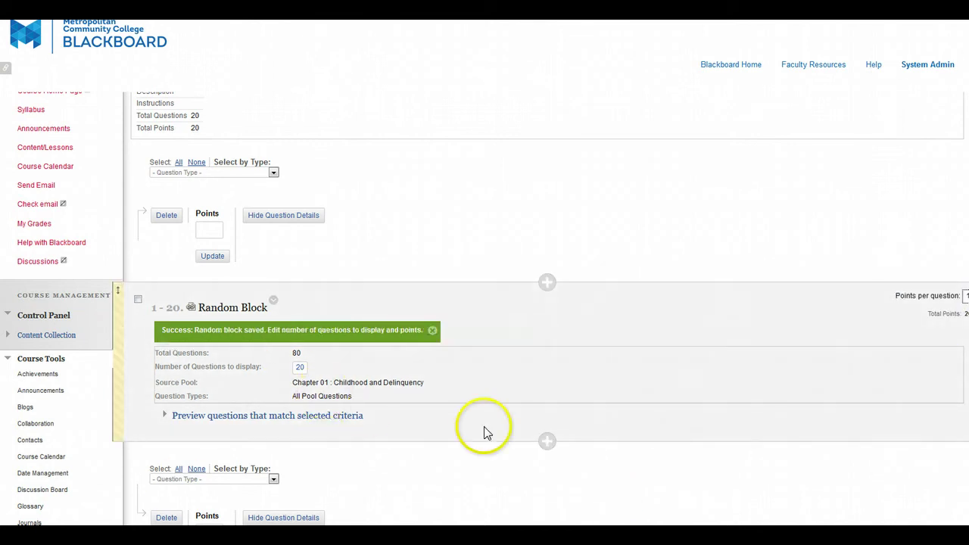
Step: Look over the pool criteria offered for creating a question set, and cancel without adding one
scroll(484, 427, "up", 3)
left_click(282, 197)
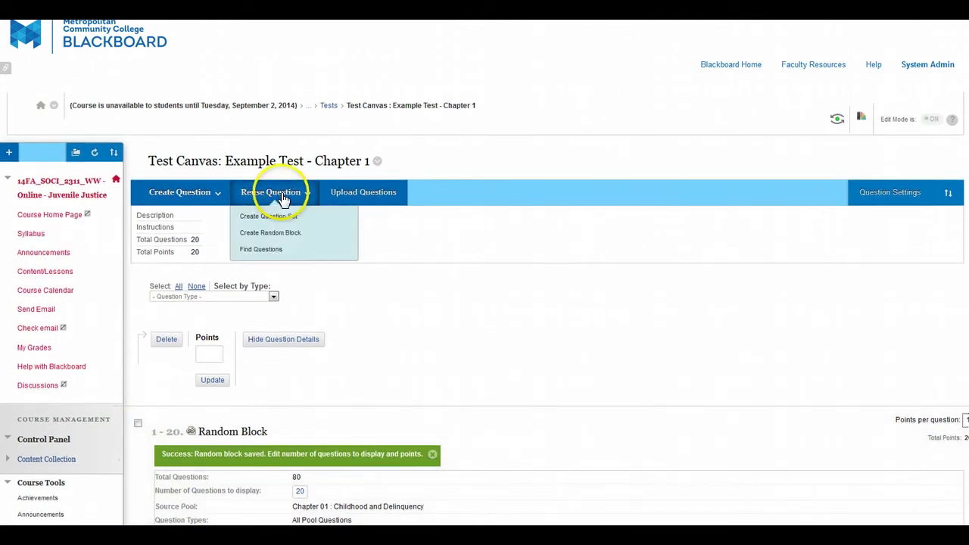
left_click(329, 220)
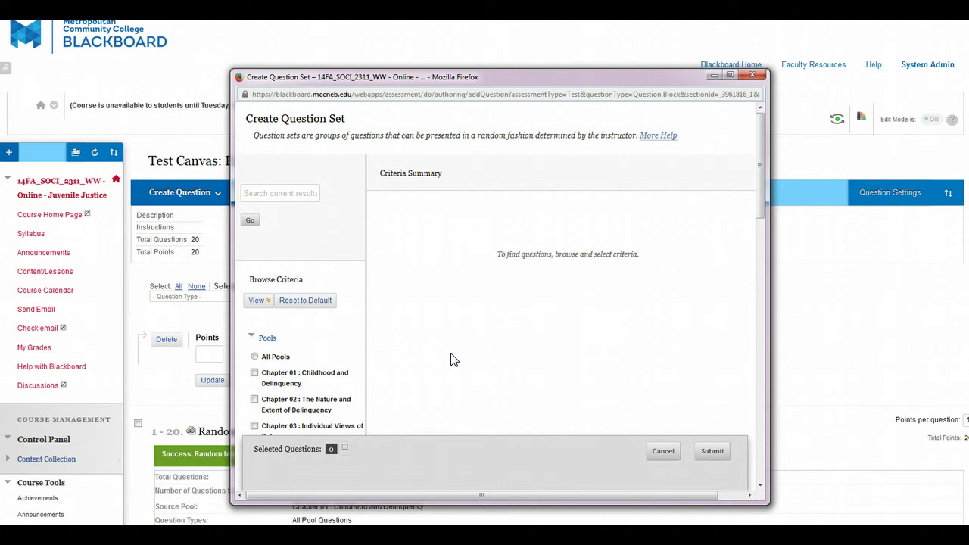
scroll(439, 360, "down", 3)
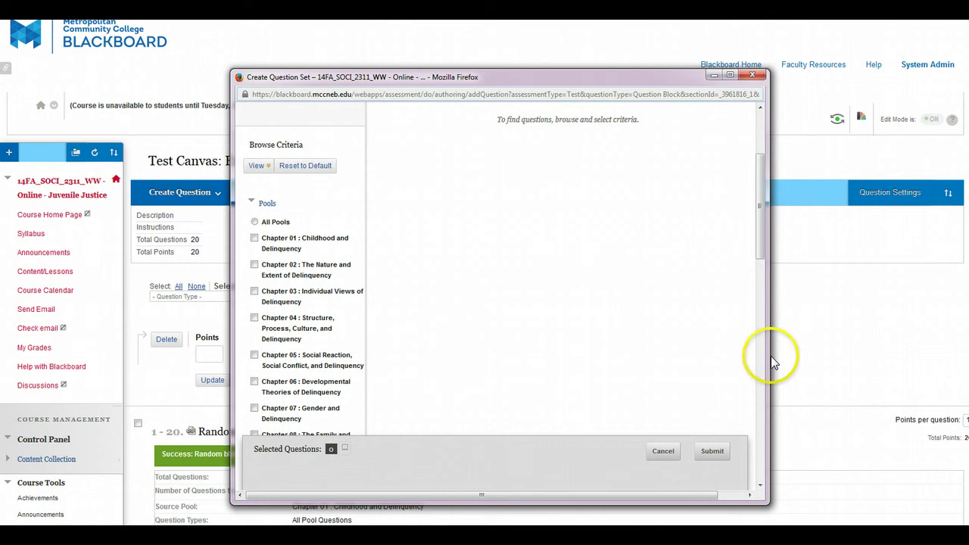
left_click(663, 452)
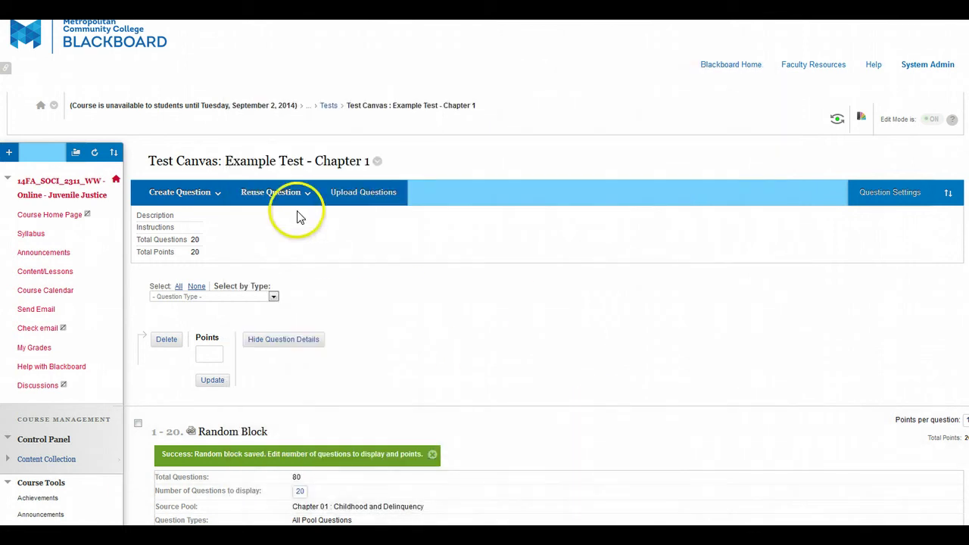
Step: Start finding individual questions to reuse in the test and filter them by the Chapter 01 : Childhood and Delinquency pool
left_click(286, 193)
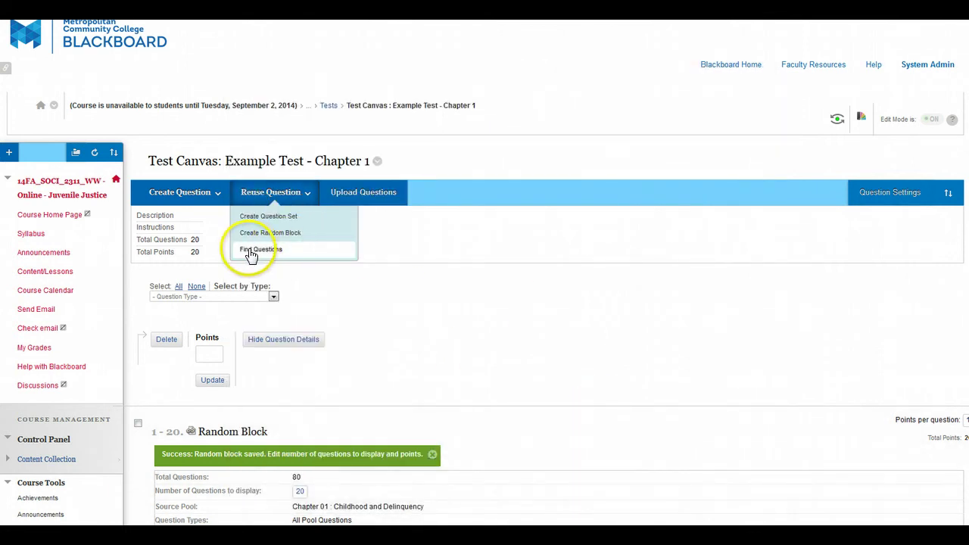
left_click(299, 253)
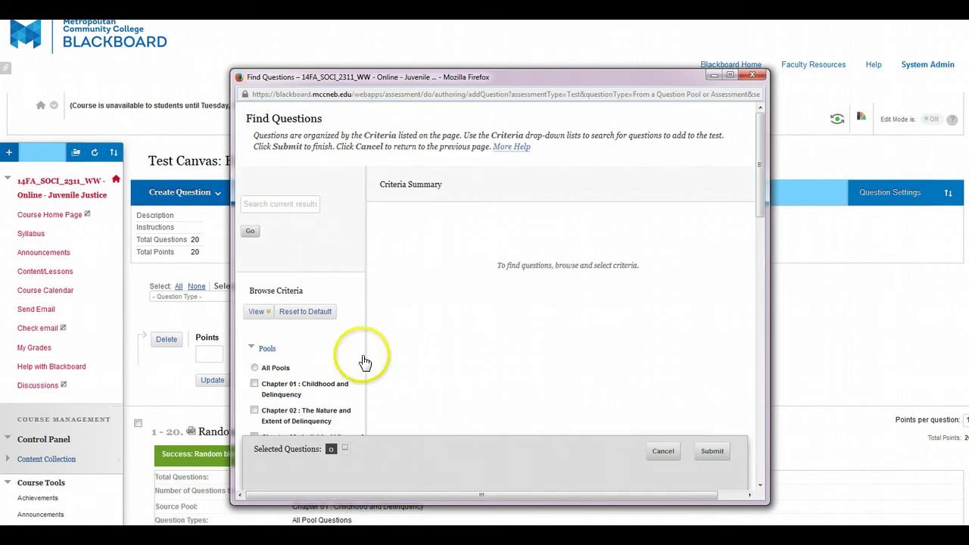
scroll(333, 382, "down", 5)
scroll(333, 378, "up", 5)
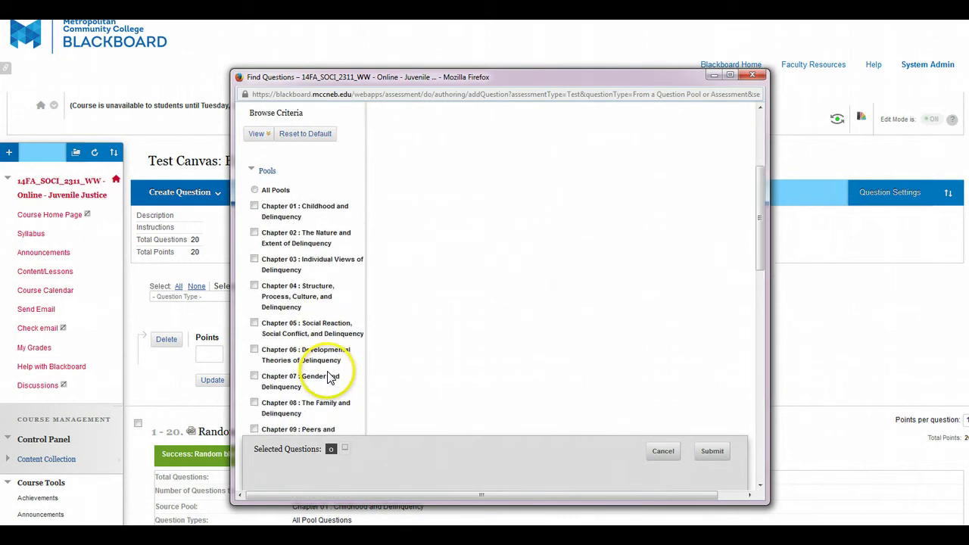
left_click(278, 255)
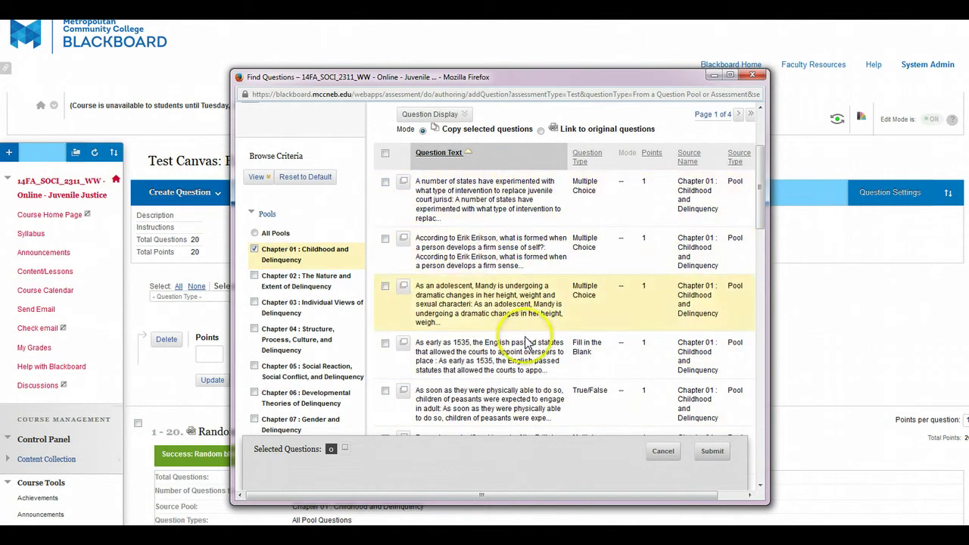
Step: Add copies of the Erik Erikson, adolescent Mandy, and 1535 English statutes questions from the pool to the test
left_click(384, 237)
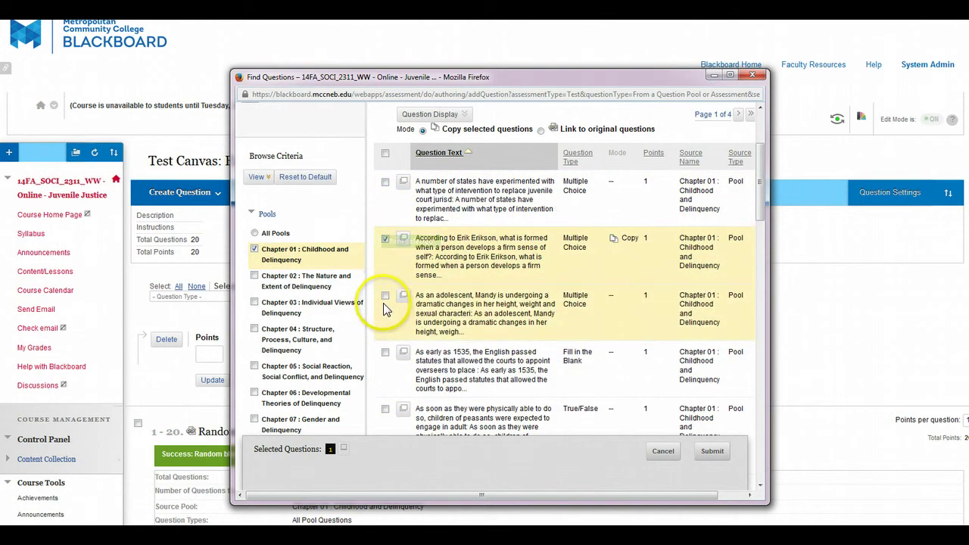
left_click(384, 298)
left_click(384, 352)
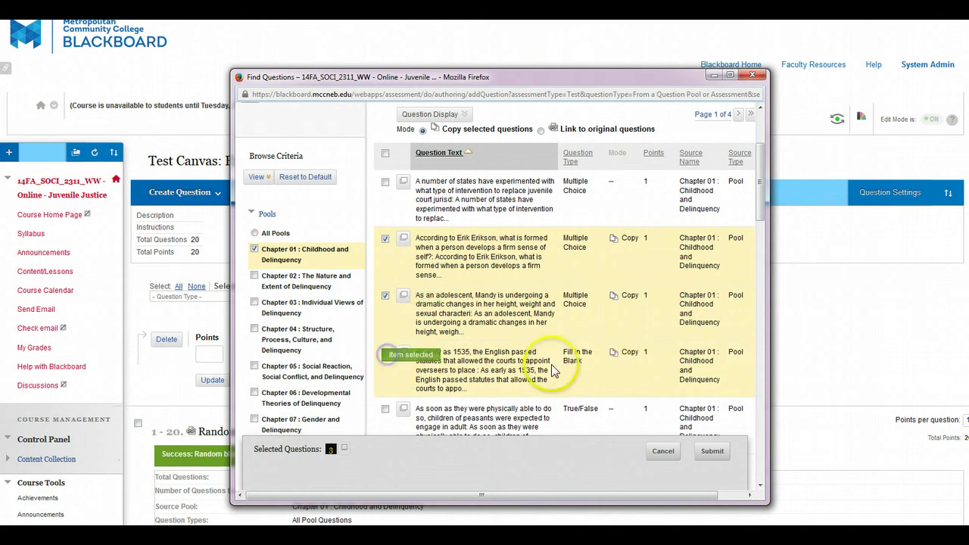
scroll(500, 382, "down", 15)
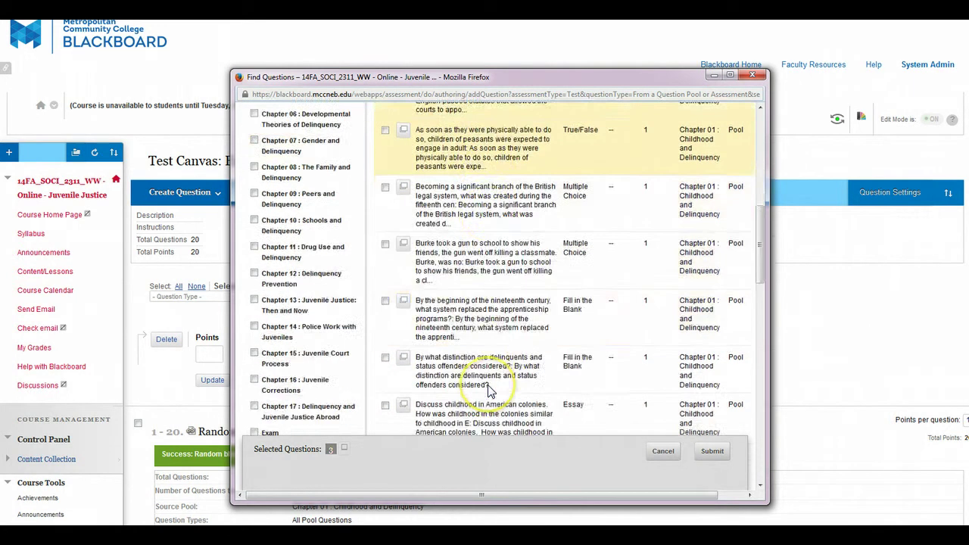
scroll(473, 379, "down", 3)
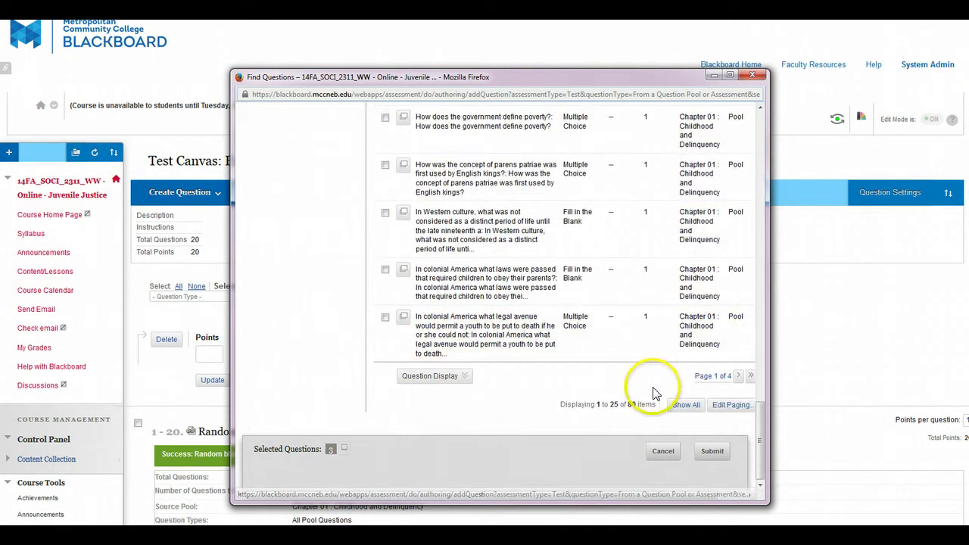
left_click(716, 451)
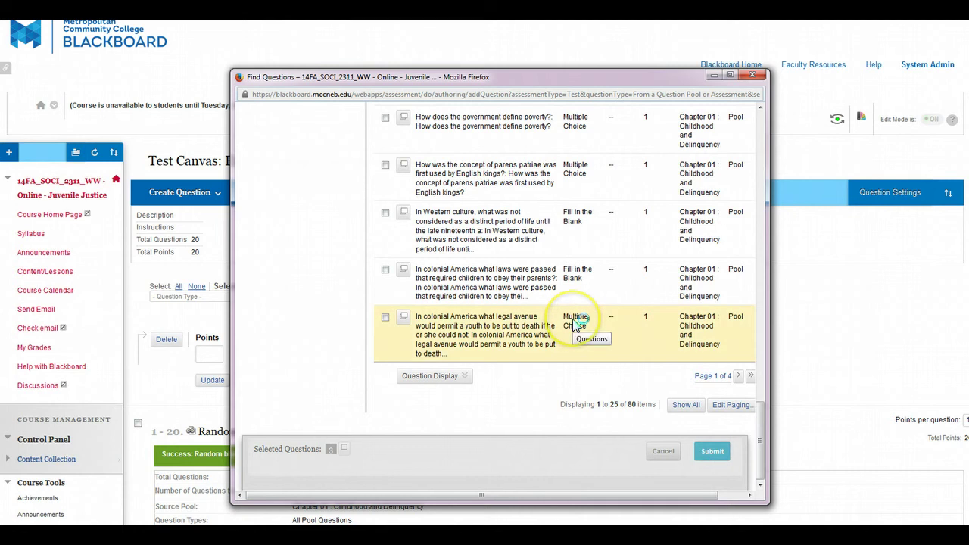
Step: Review the copied questions below the random block and finish editing the test to return to the Tests list
scroll(552, 330, "down", 3)
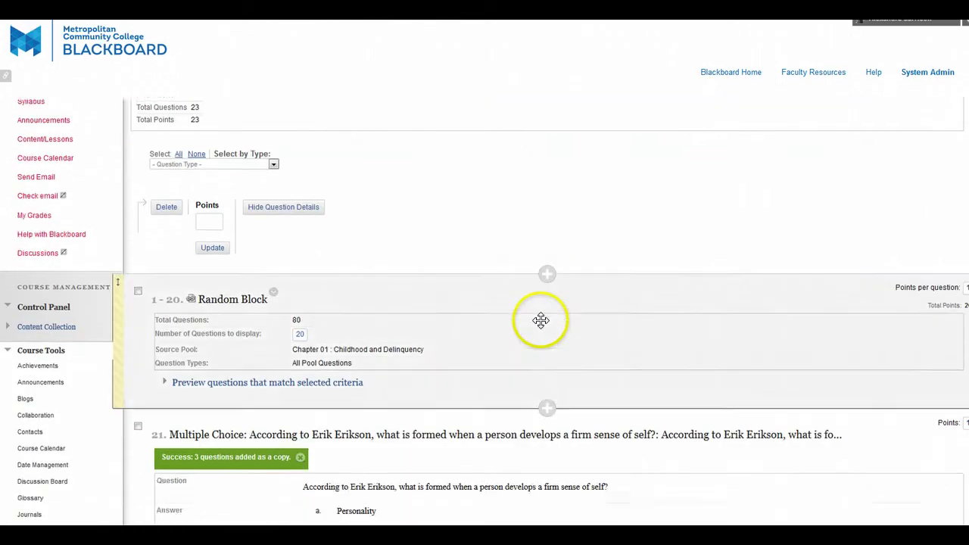
scroll(544, 324, "down", 6)
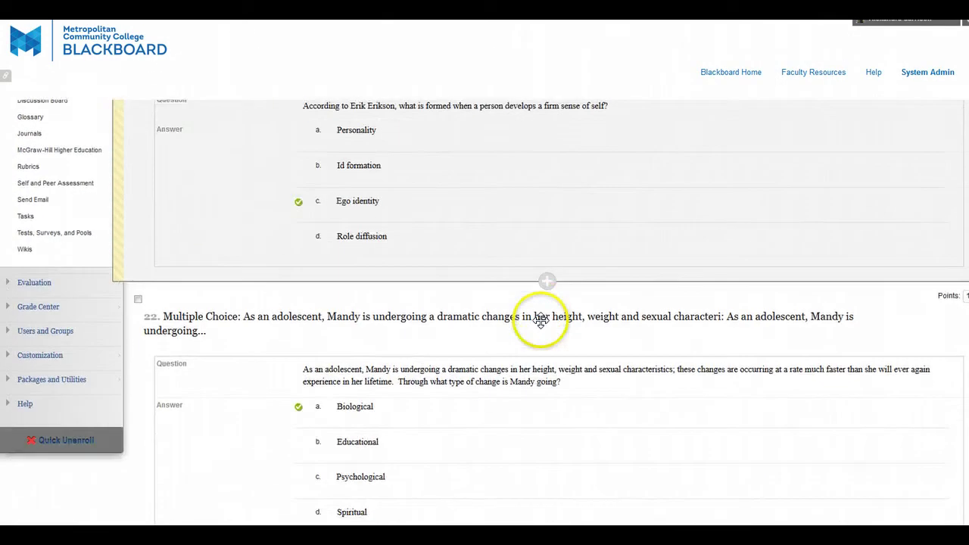
scroll(540, 320, "down", 3)
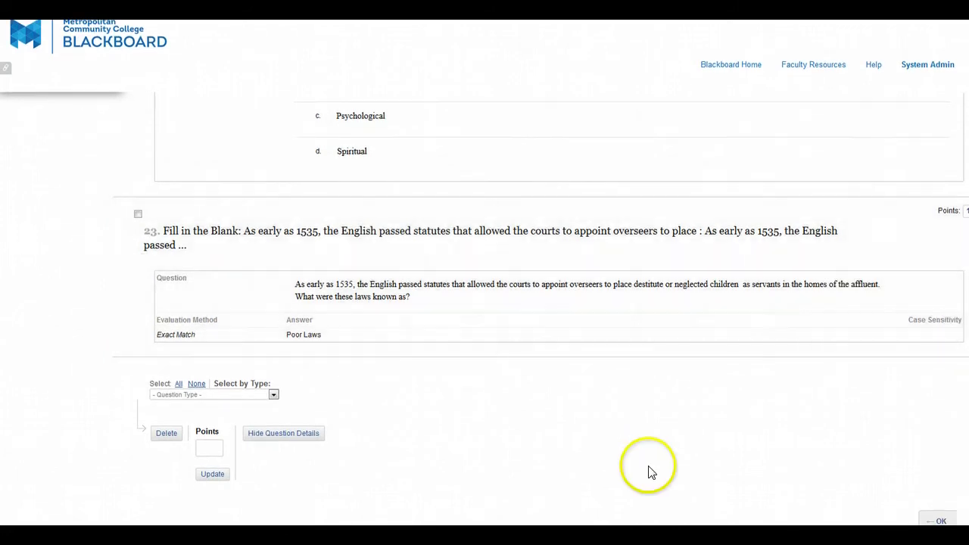
left_click(943, 522)
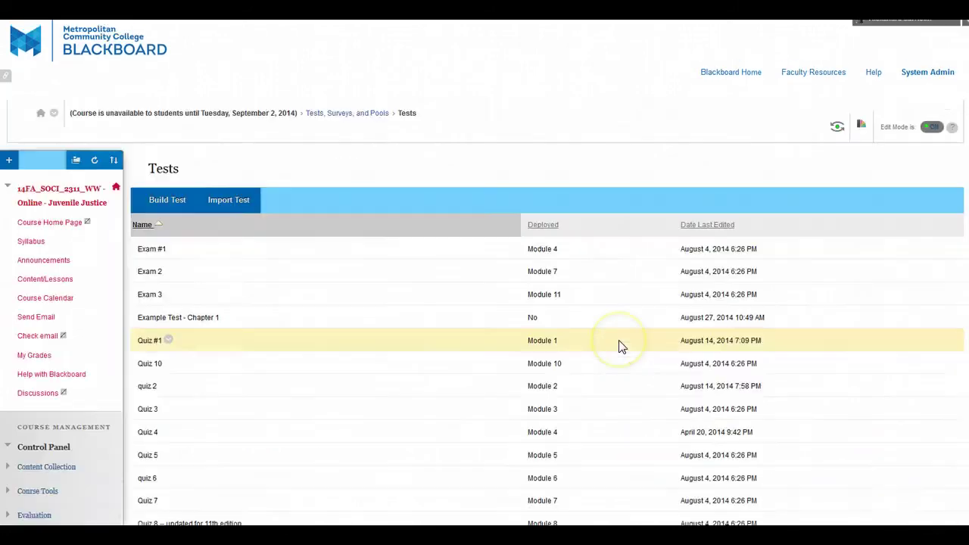
Step: Check the deployment status and last edited date of Example Test - Chapter 1 in the Tests list
scroll(616, 422, "down", 4)
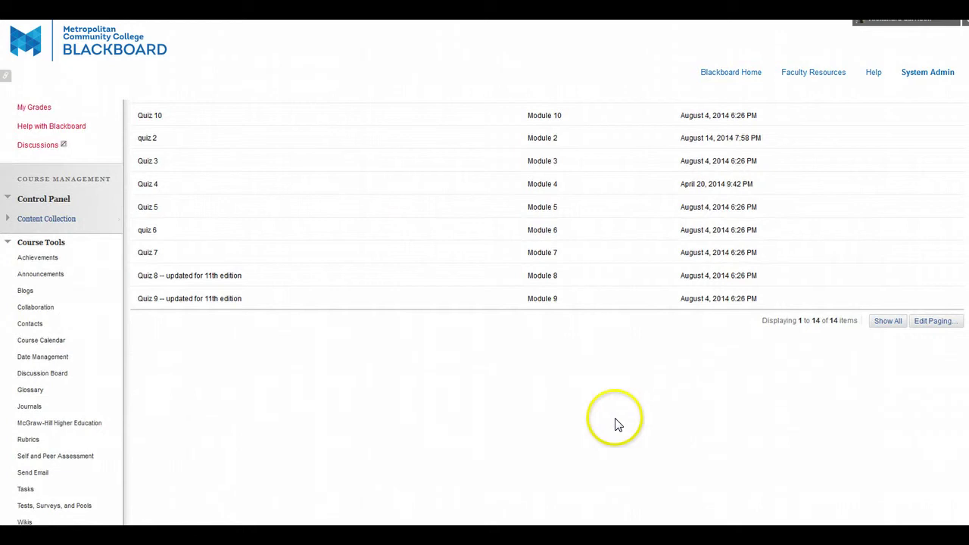
scroll(616, 422, "up", 3)
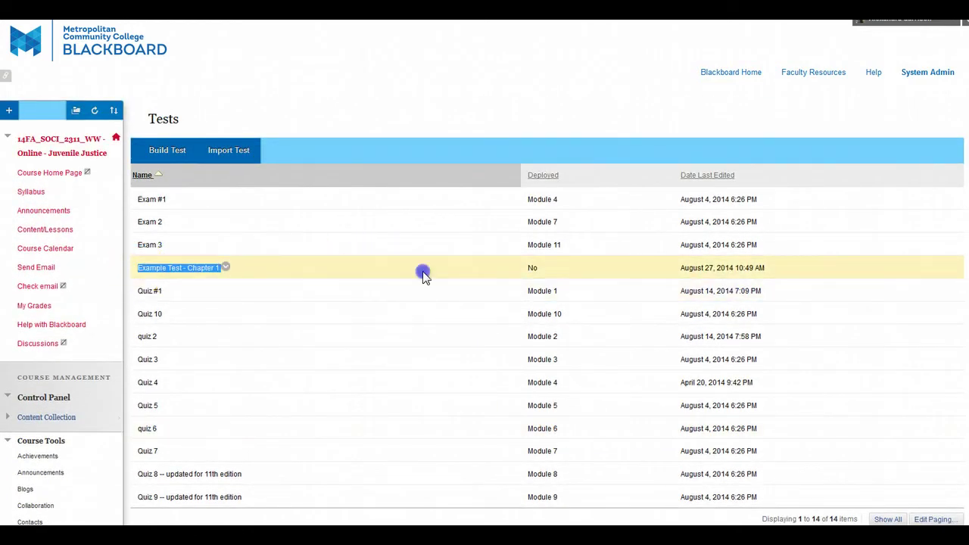
left_click_drag(818, 273, 819, 271)
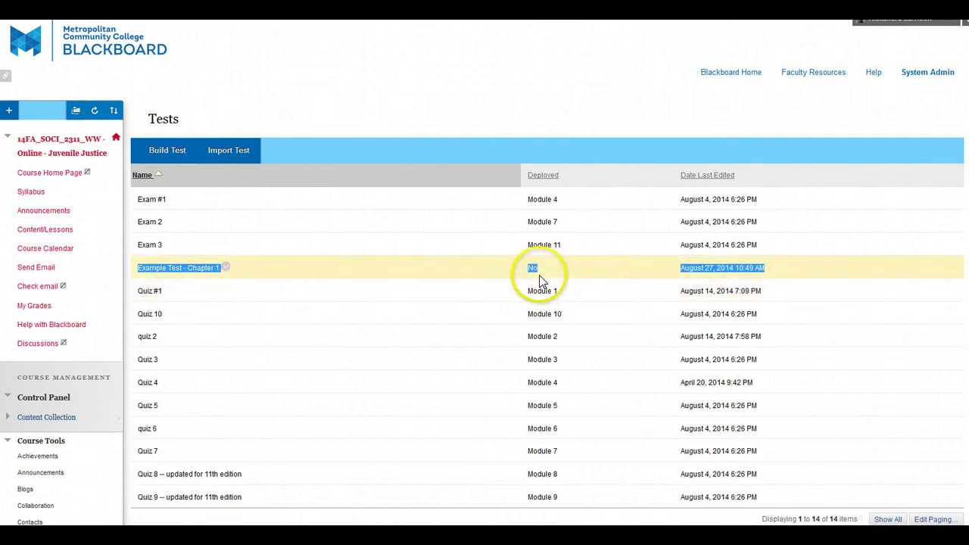
scroll(500, 409, "up", 1)
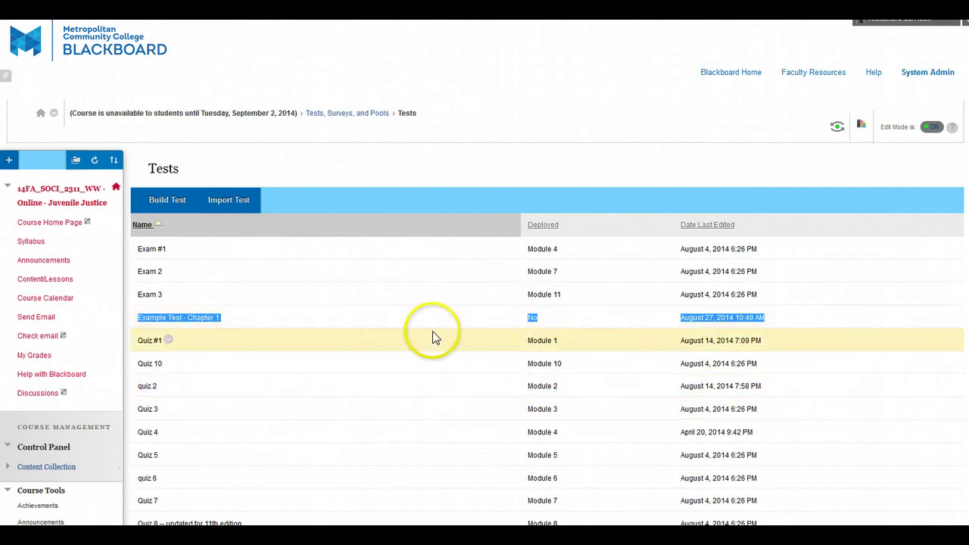
Step: Add the existing Example Test - Chapter 1 as a test in the course's Content/Lessons area
left_click(31, 282)
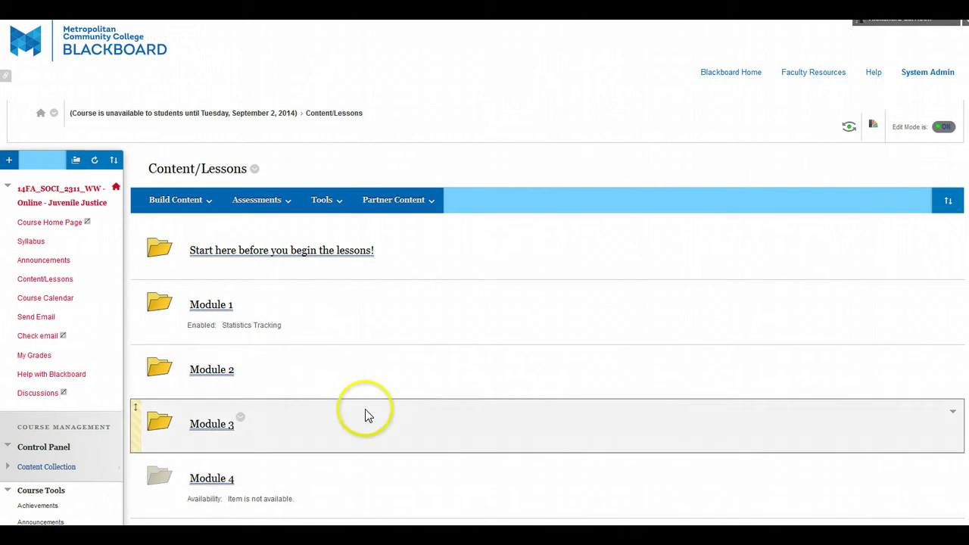
left_click(261, 201)
left_click(162, 203)
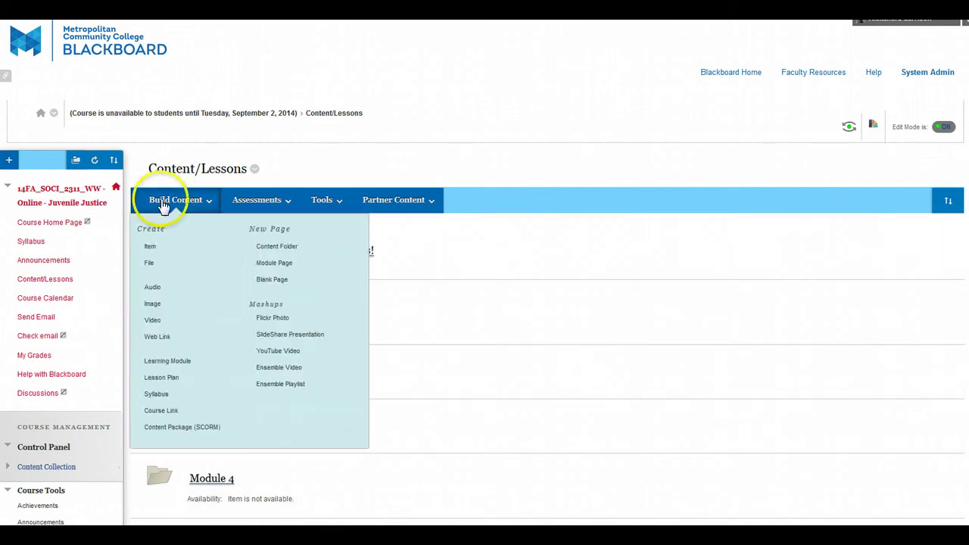
left_click(321, 201)
left_click(260, 201)
left_click(271, 231)
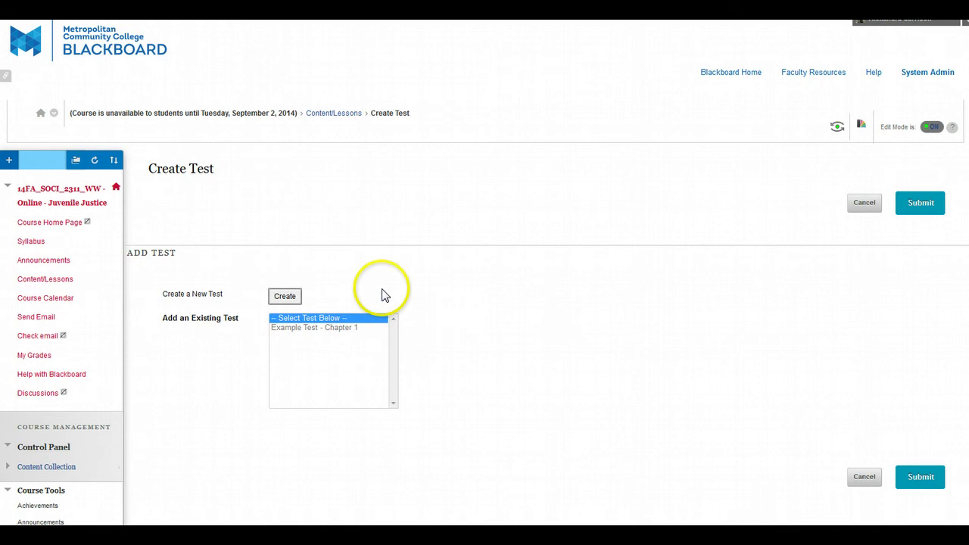
left_click(347, 329)
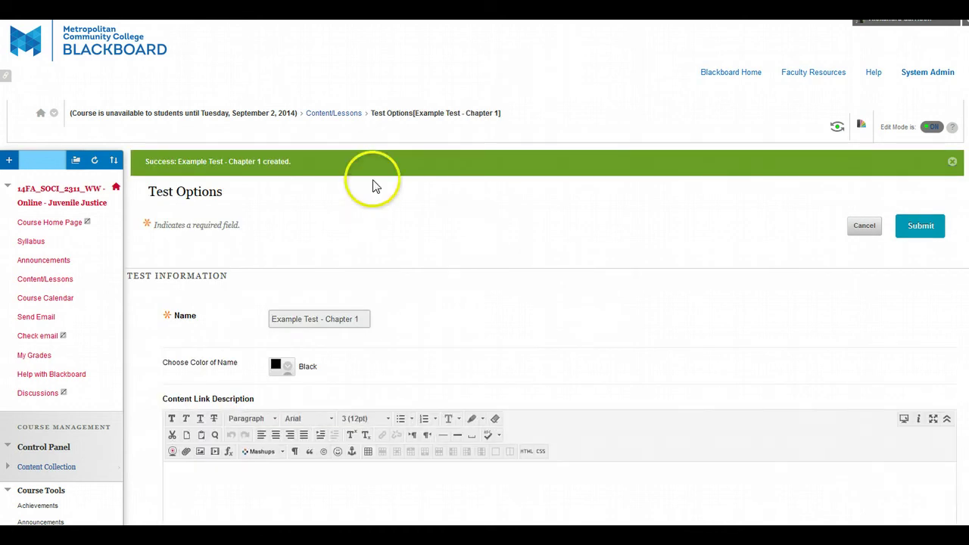
Step: Review the test's description, availability, due date, self-assessment, feedback and presentation options, and submit them
scroll(599, 459, "down", 3)
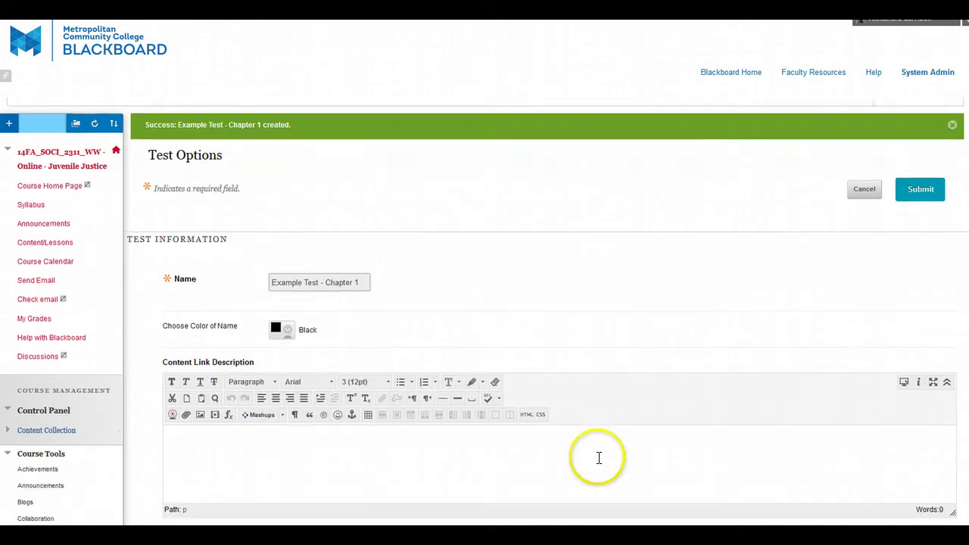
scroll(599, 459, "down", 1)
left_click(253, 281)
scroll(720, 402, "down", 4)
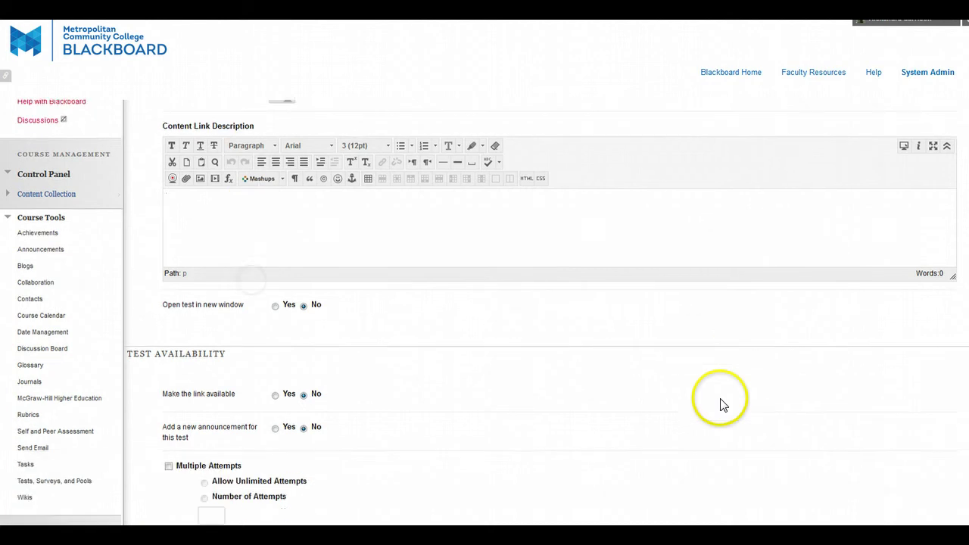
scroll(720, 401, "down", 5)
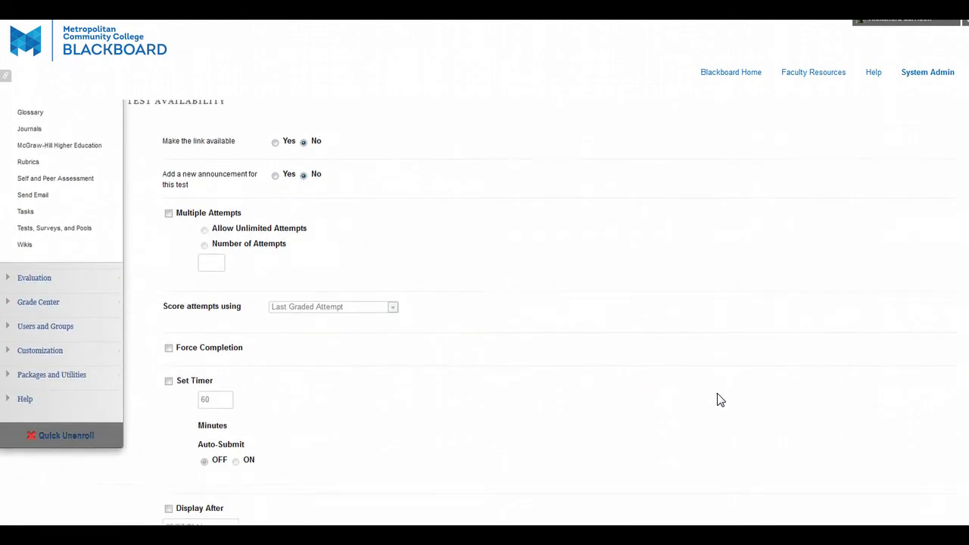
scroll(720, 400, "down", 1)
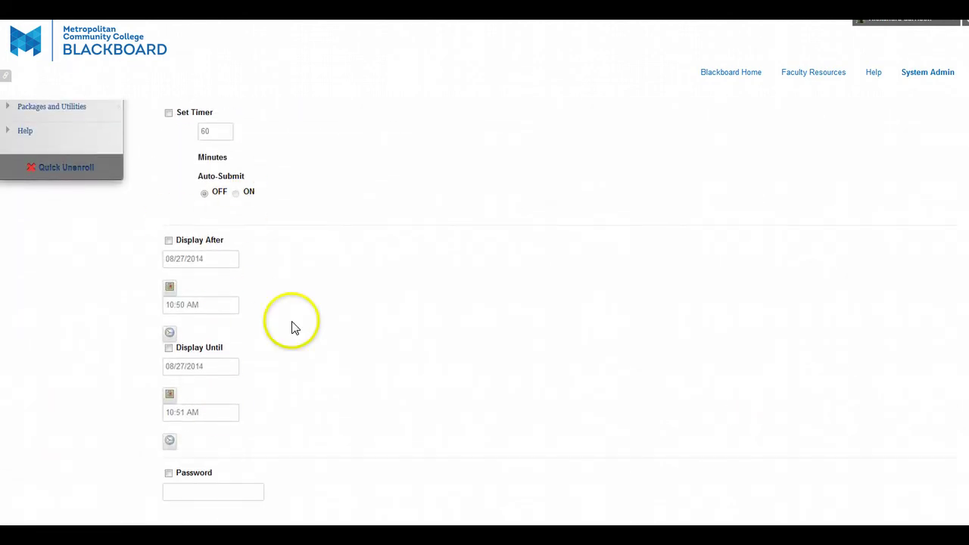
left_click(182, 120)
scroll(329, 319, "down", 5)
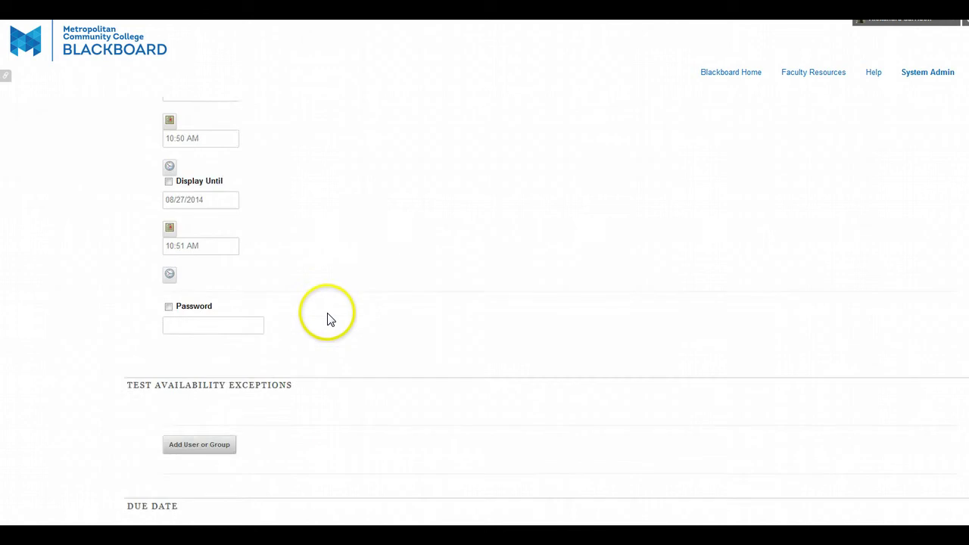
scroll(329, 320, "down", 2)
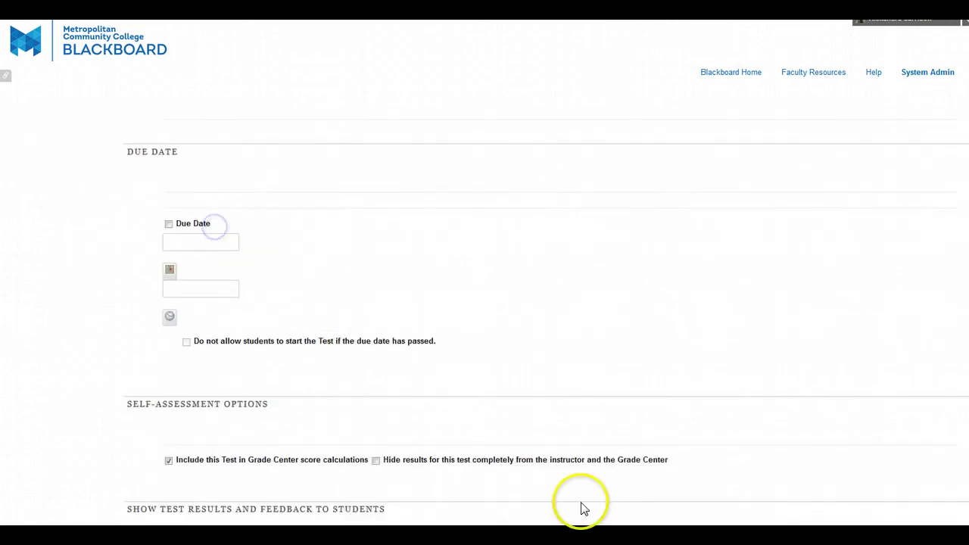
scroll(508, 454, "down", 4)
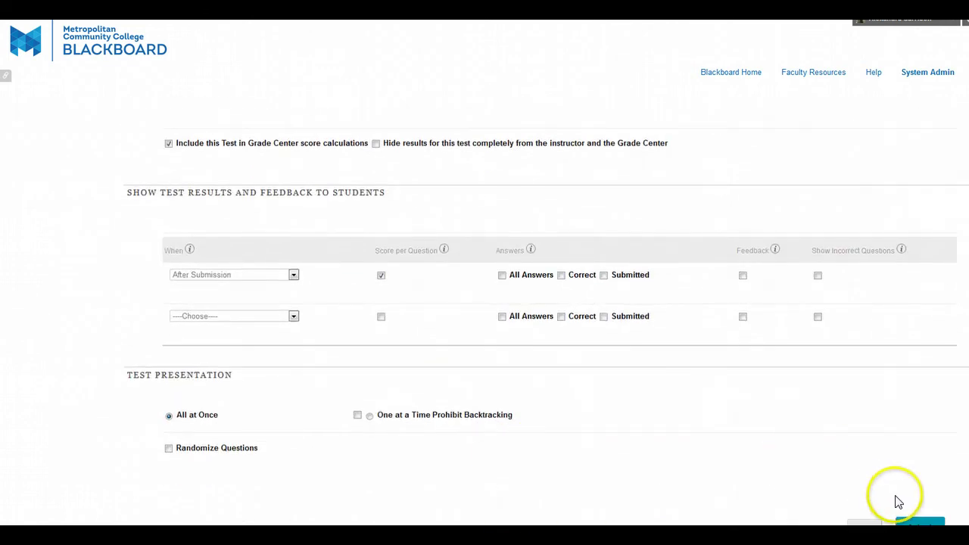
scroll(901, 502, "down", 1)
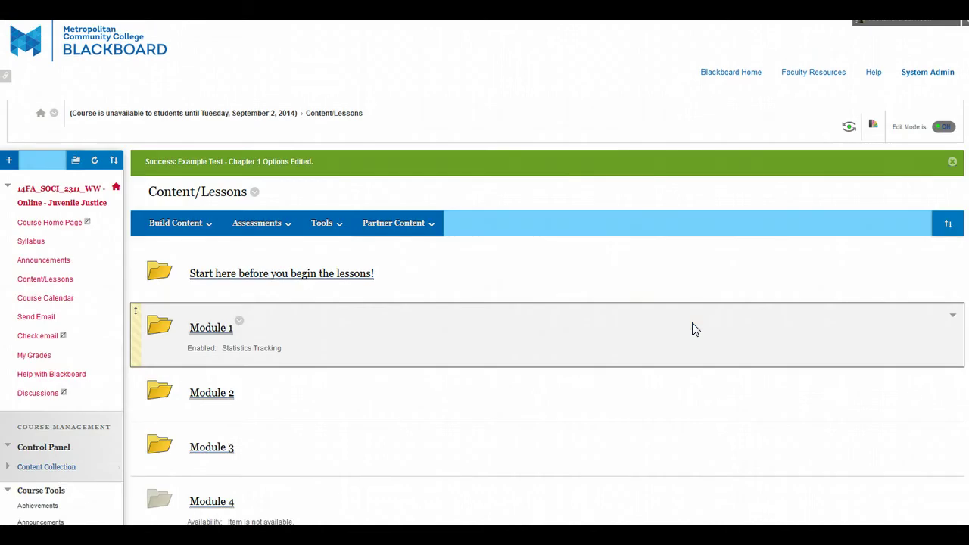
Step: Delete the Example Test - Chapter 1 item below Module 11 in Content/Lessons
scroll(633, 378, "down", 7)
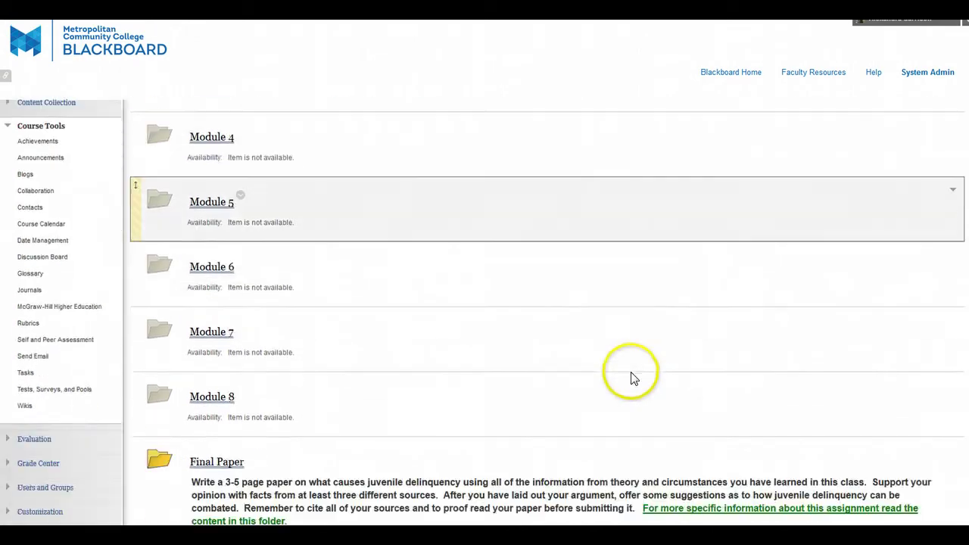
scroll(632, 373, "down", 1)
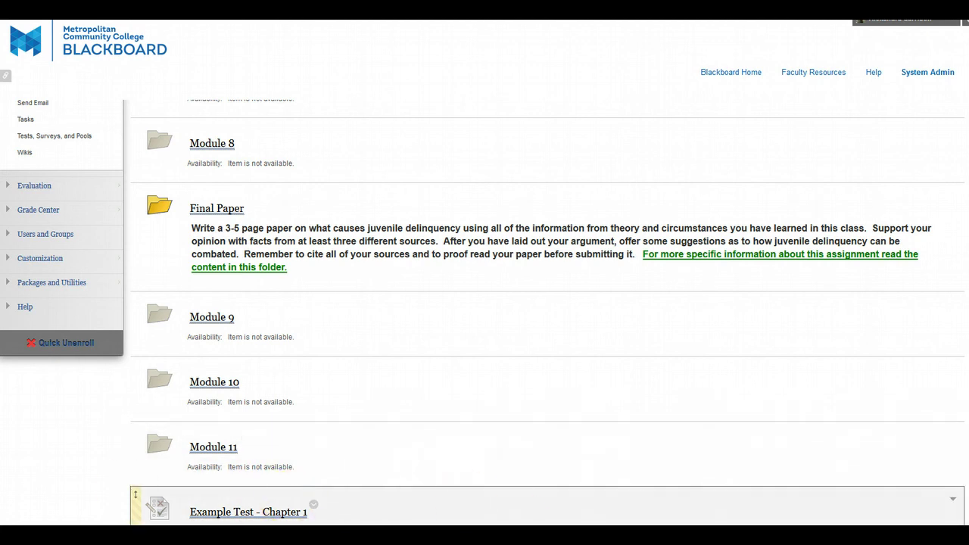
left_click(318, 512)
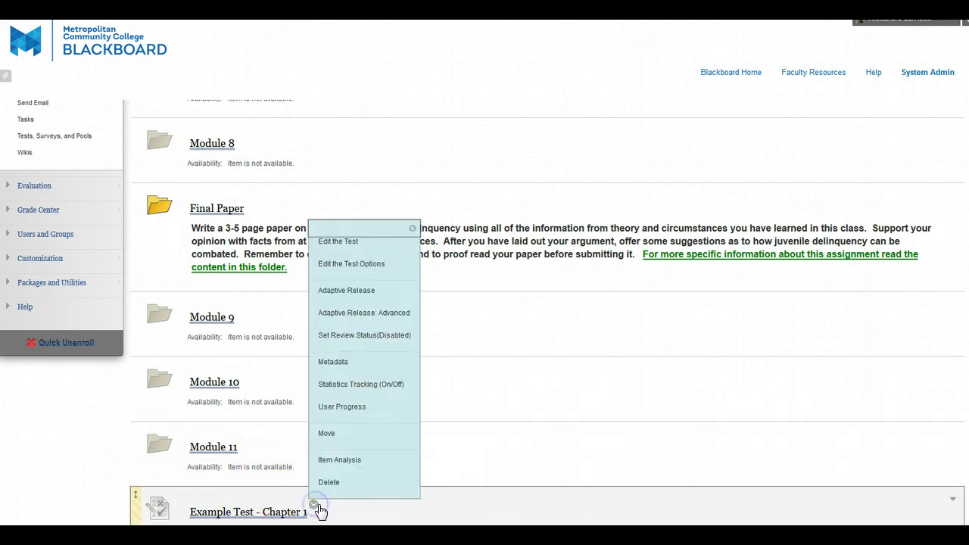
left_click(380, 484)
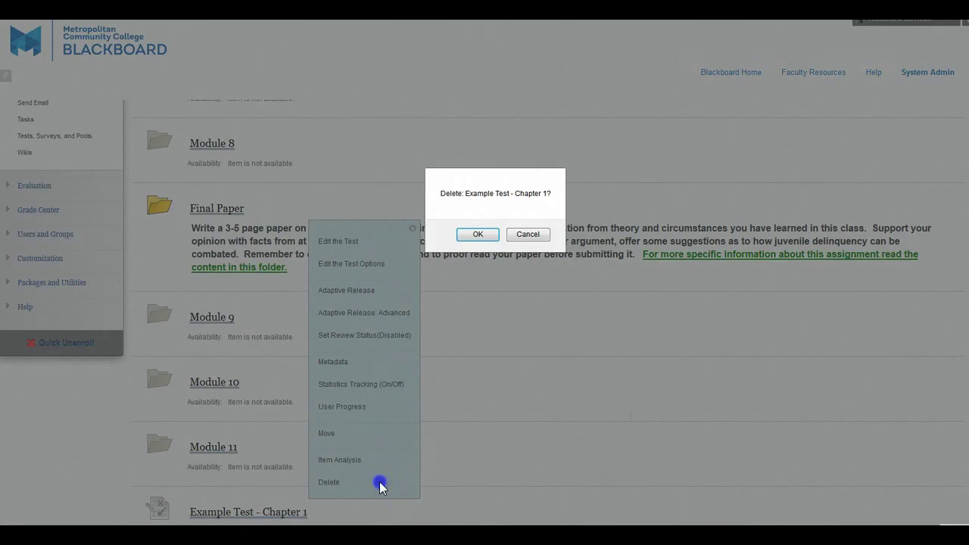
left_click(478, 233)
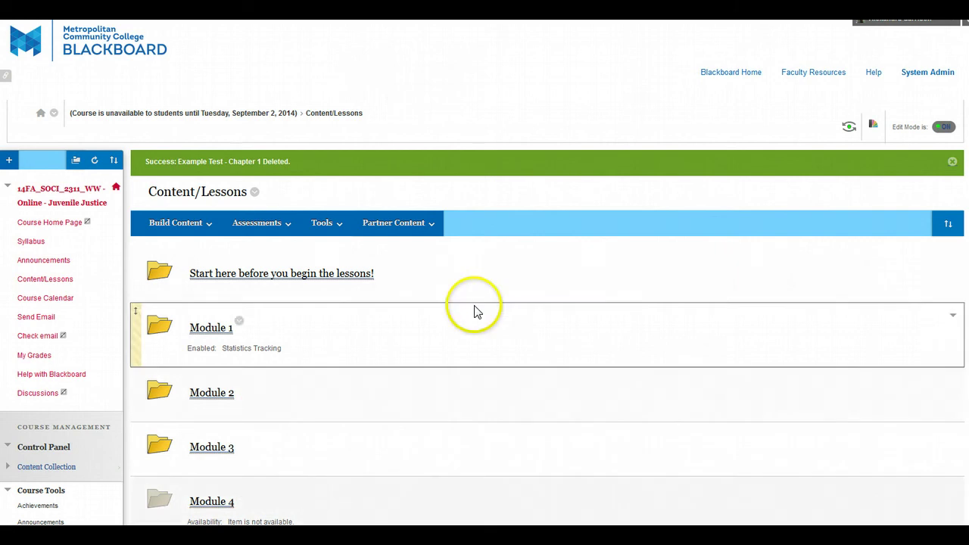
Step: Go back to the course's Tests list and check the deployment status of Example Test - Chapter 1
left_click(178, 223)
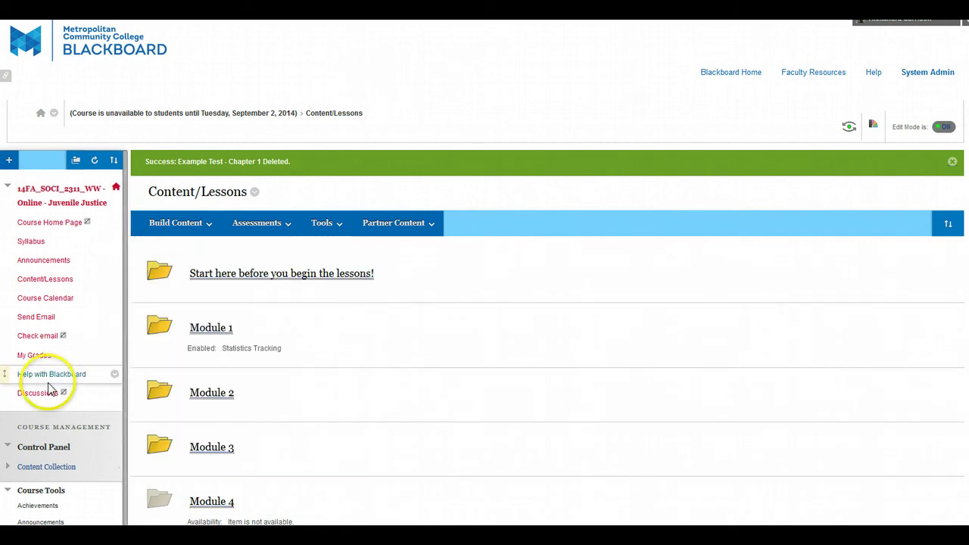
scroll(60, 389, "down", 4)
scroll(50, 389, "down", 2)
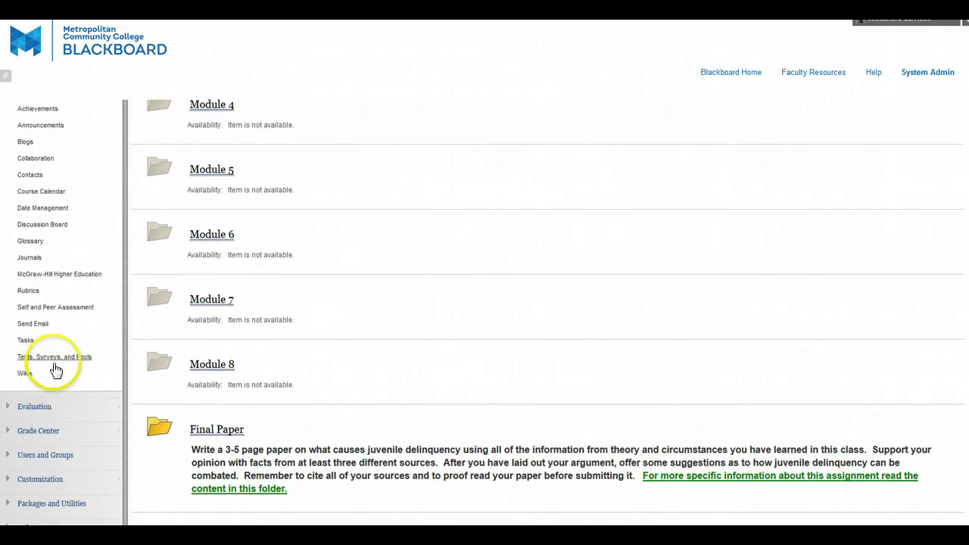
left_click(30, 356)
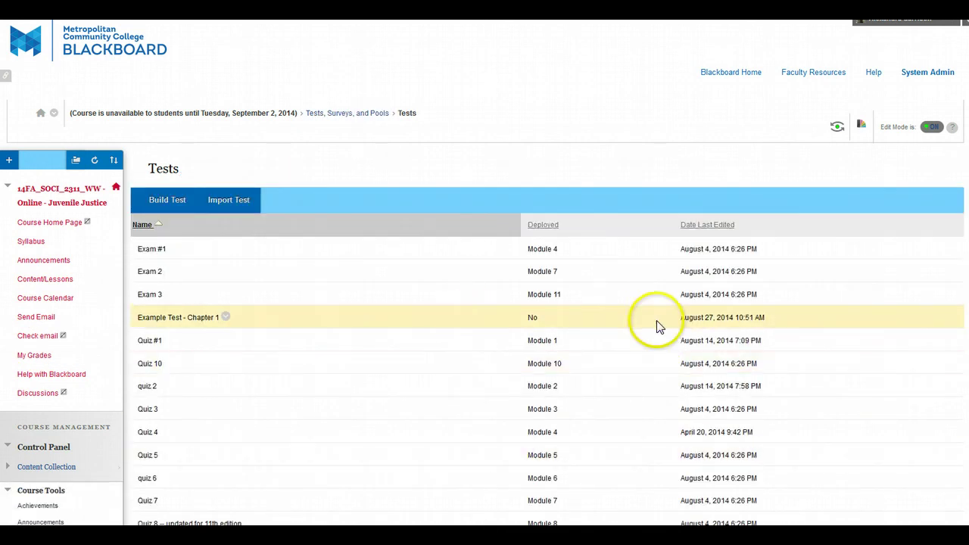
left_click_drag(315, 323, 126, 316)
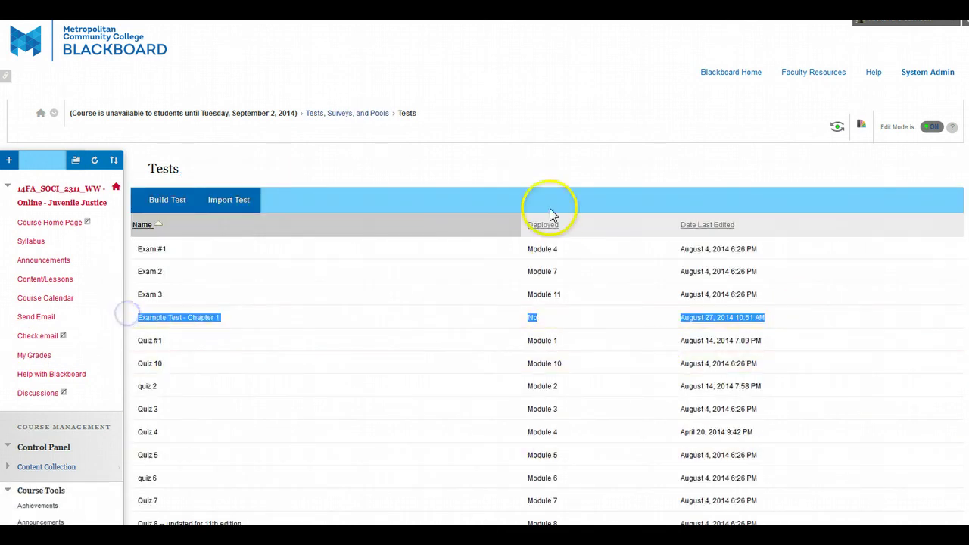